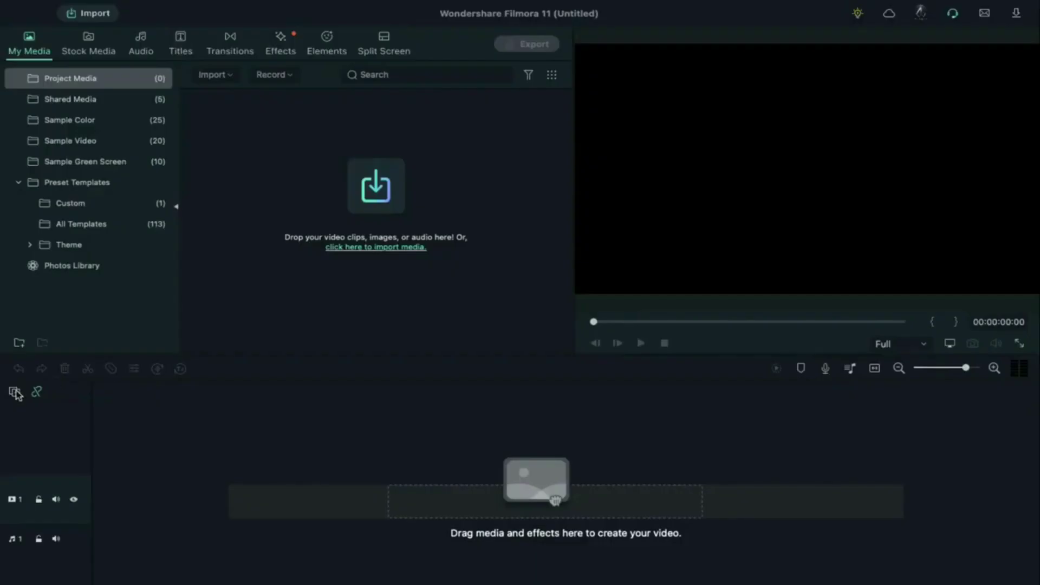
Step: Add one extra video track and one extra audio track in the Track Manager
{"action": "left_click", "coordinate": [16, 394]}
{"action": "left_click", "coordinate": [82, 490]}
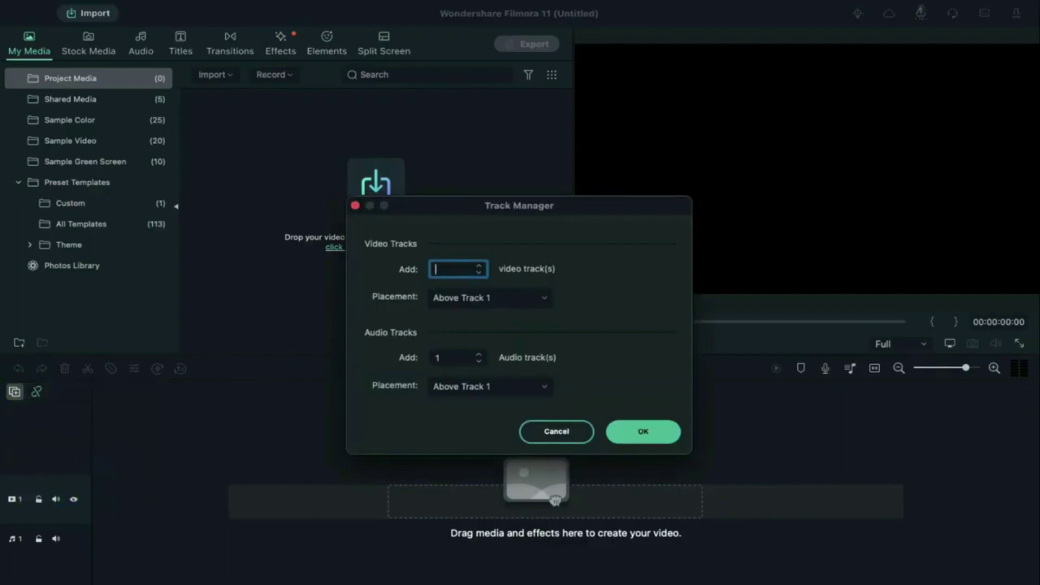
{"action": "left_click", "coordinate": [653, 431]}
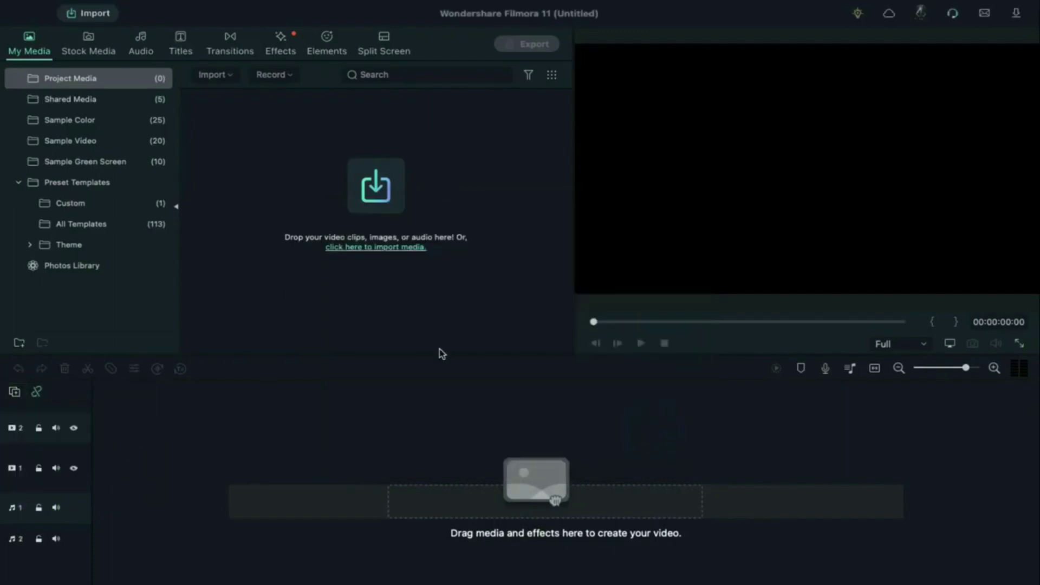
Step: Import Player Image, Player Image3, hand, hand2 and Legs PNGs into the project media
{"action": "left_click", "coordinate": [383, 219]}
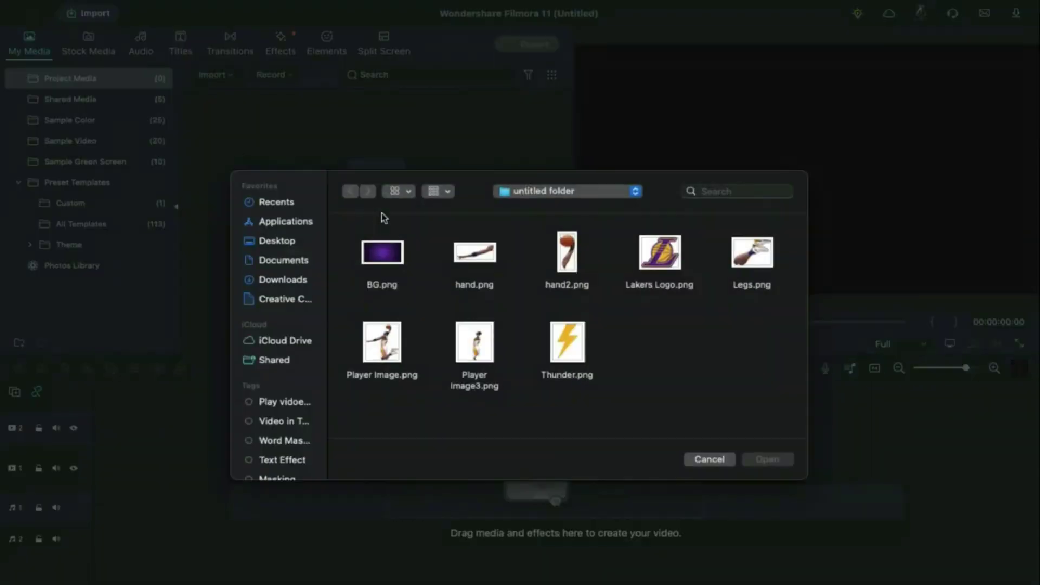
{"action": "left_click", "coordinate": [390, 342]}
{"action": "left_click", "coordinate": [474, 342], "text": "super"}
{"action": "left_click", "coordinate": [474, 252], "text": "super"}
{"action": "left_click", "coordinate": [568, 253], "text": "super"}
{"action": "left_click", "coordinate": [753, 252], "text": "super"}
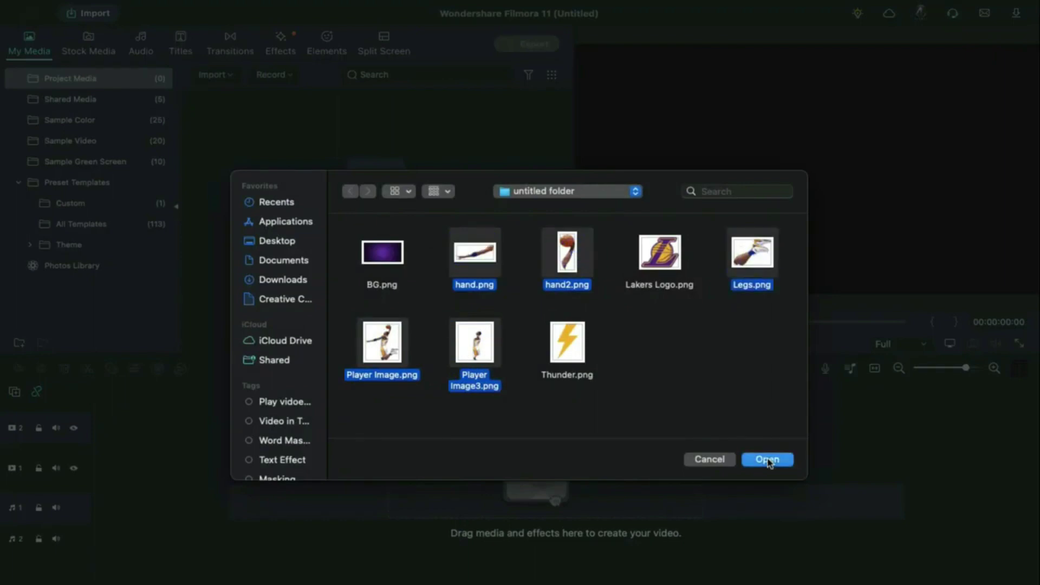
{"action": "left_click", "coordinate": [768, 460]}
Step: Preview each of the five imported pictures, then clear the selection
{"action": "left_click", "coordinate": [229, 190]}
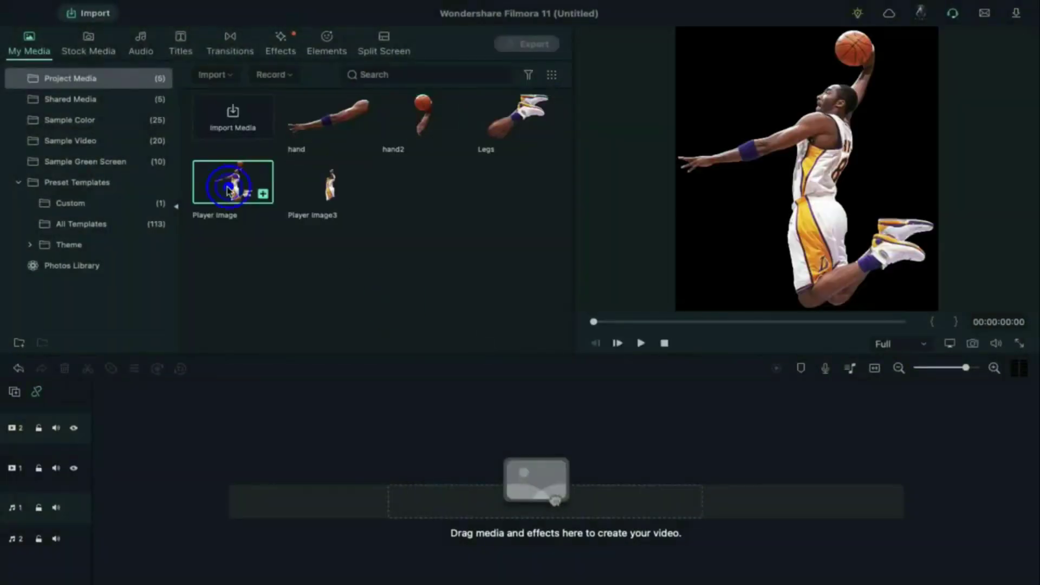
{"action": "left_click", "coordinate": [325, 181]}
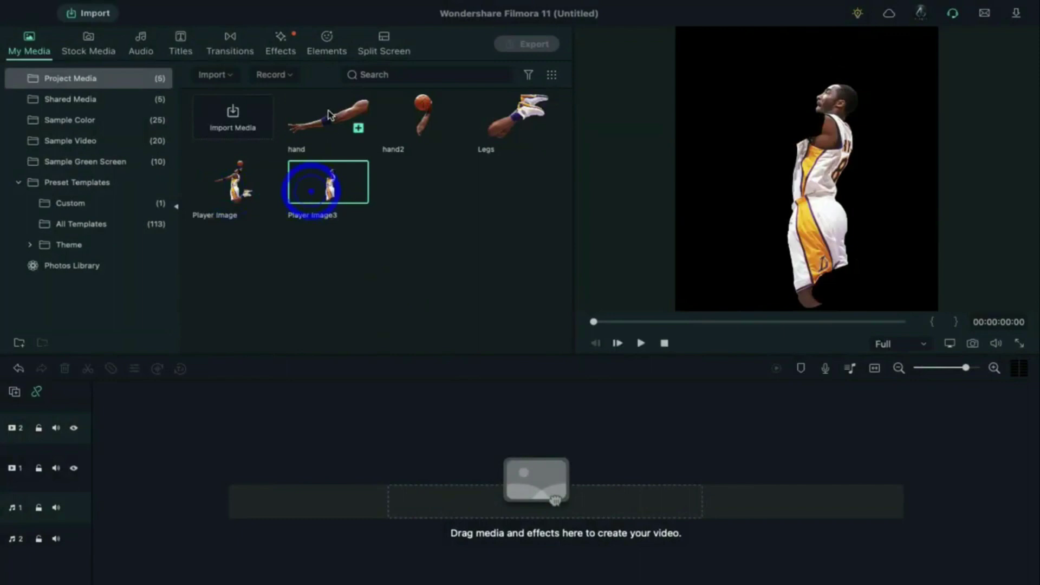
{"action": "left_click", "coordinate": [329, 115]}
{"action": "left_click", "coordinate": [417, 110]}
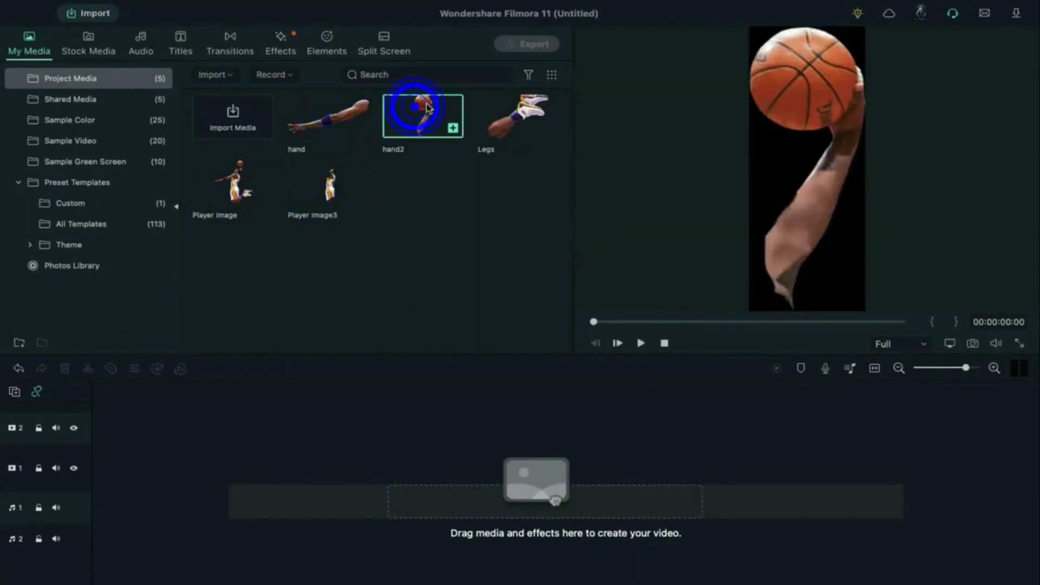
{"action": "left_click", "coordinate": [507, 113]}
{"action": "left_click", "coordinate": [442, 230]}
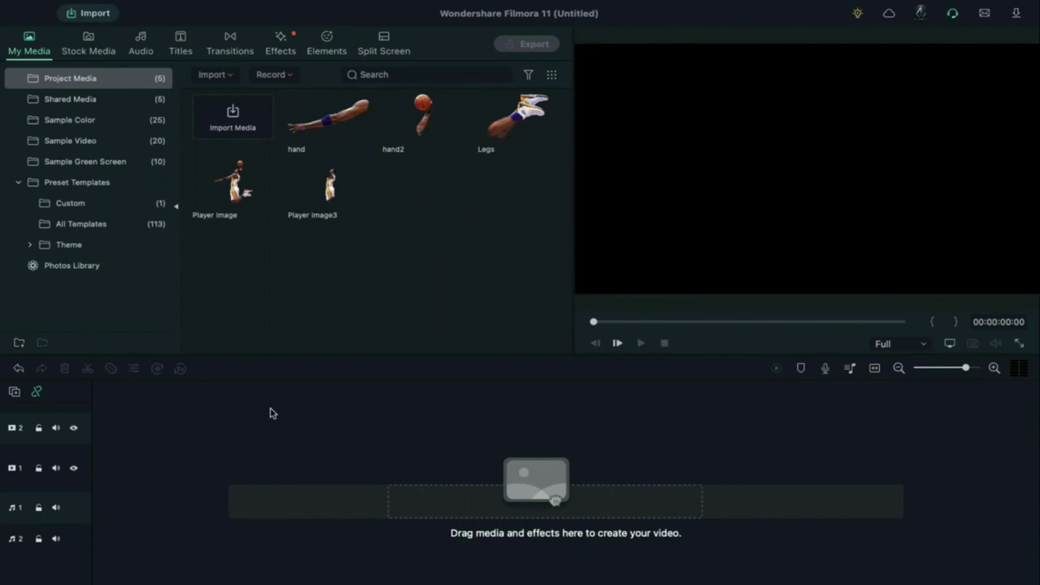
Step: Put Player Image3 on track 4 for 10 s, keyframed to rise to Y 20 at 10 s
{"action": "left_click_drag", "start_coordinate": [330, 187], "coordinate": [100, 439]}
{"action": "left_click_drag", "start_coordinate": [512, 423], "coordinate": [937, 424]}
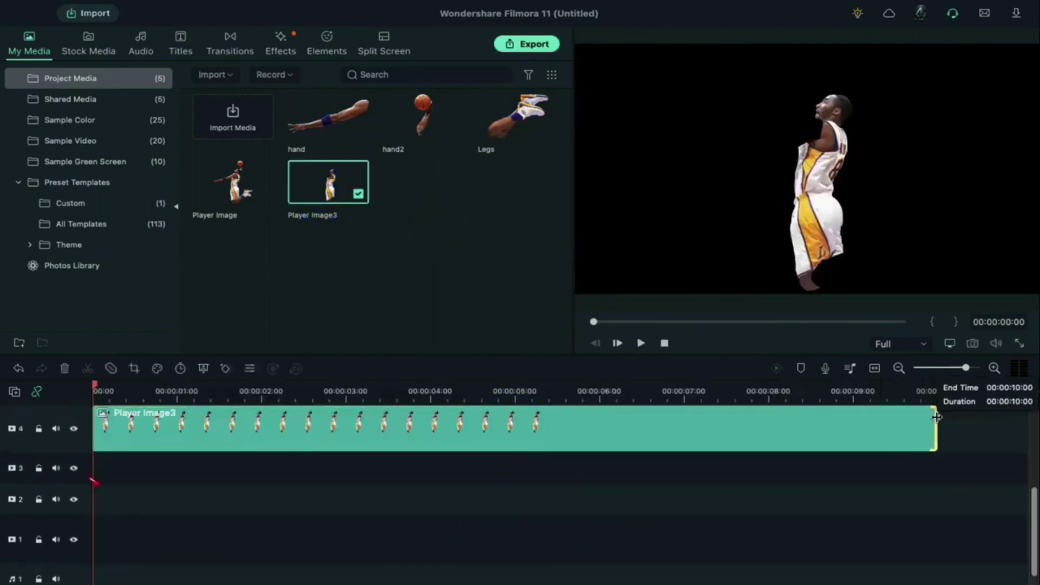
{"action": "double_click", "coordinate": [392, 428]}
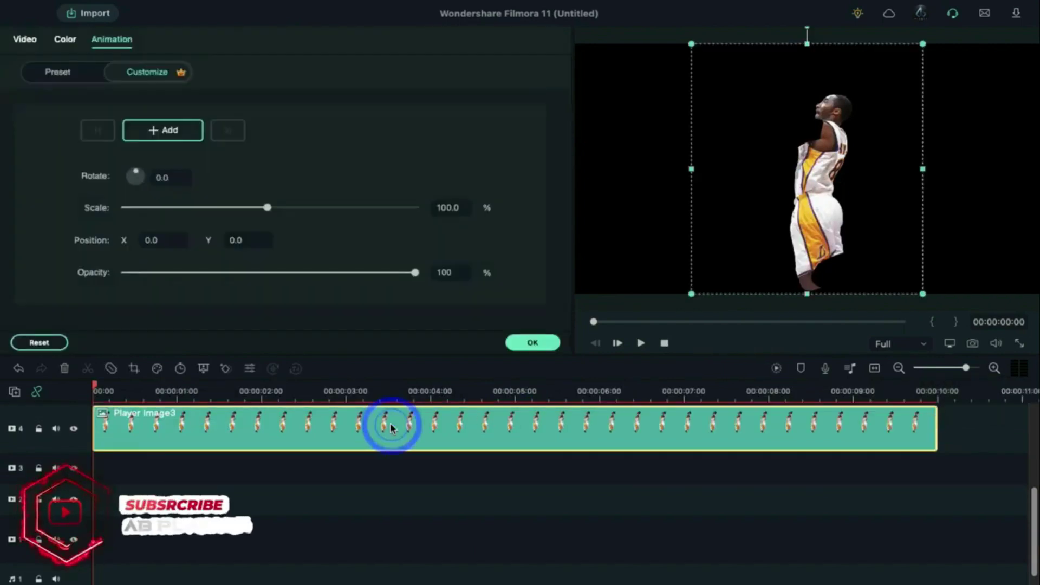
{"action": "left_click", "coordinate": [169, 131]}
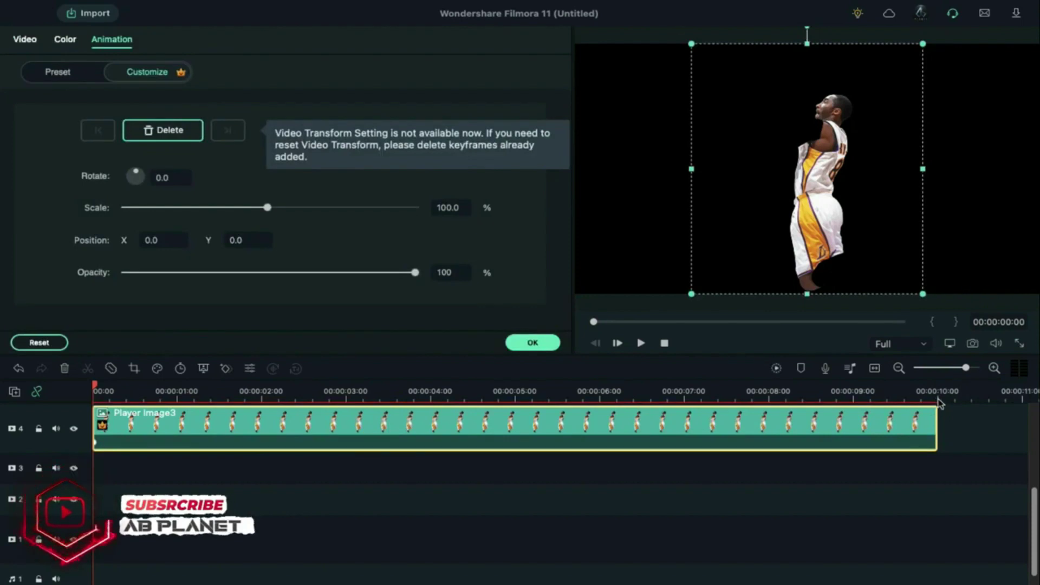
{"action": "left_click", "coordinate": [939, 400]}
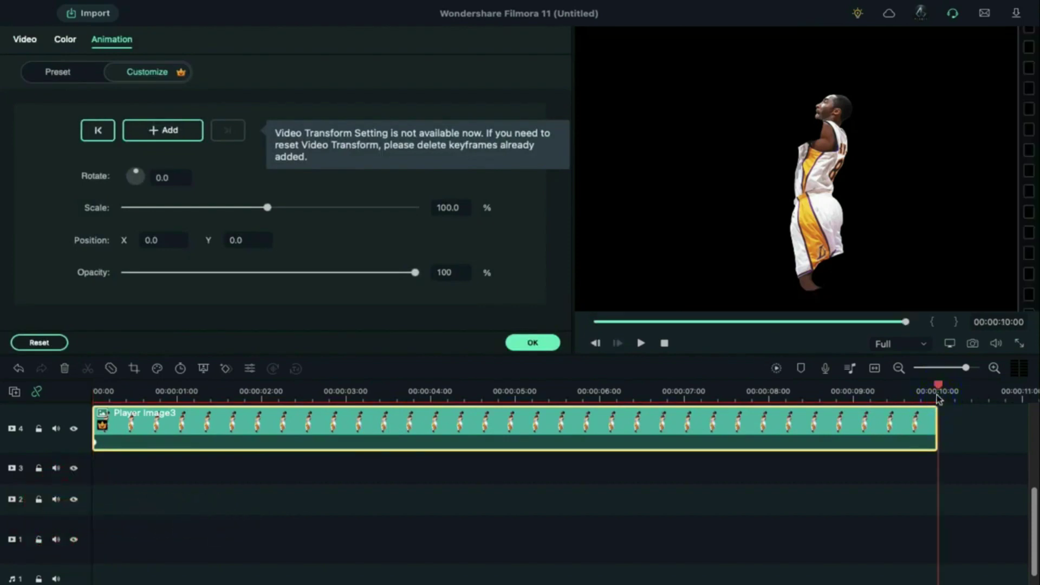
{"action": "left_click_drag", "start_coordinate": [246, 240], "coordinate": [248, 241]}
Step: Apply the animation and add a 10-second Legs clip on track 5 at 00:00
{"action": "scroll", "coordinate": [334, 435], "scroll_direction": "up", "scroll_amount": 2}
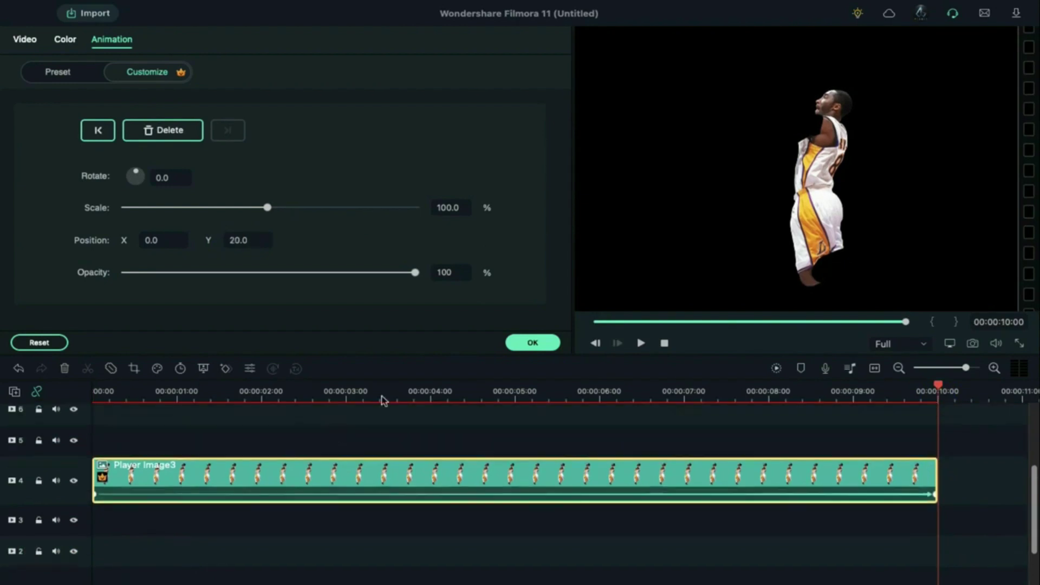
{"action": "left_click", "coordinate": [533, 343]}
{"action": "left_click_drag", "start_coordinate": [518, 117], "coordinate": [105, 434]}
{"action": "left_click_drag", "start_coordinate": [515, 432], "coordinate": [935, 446]}
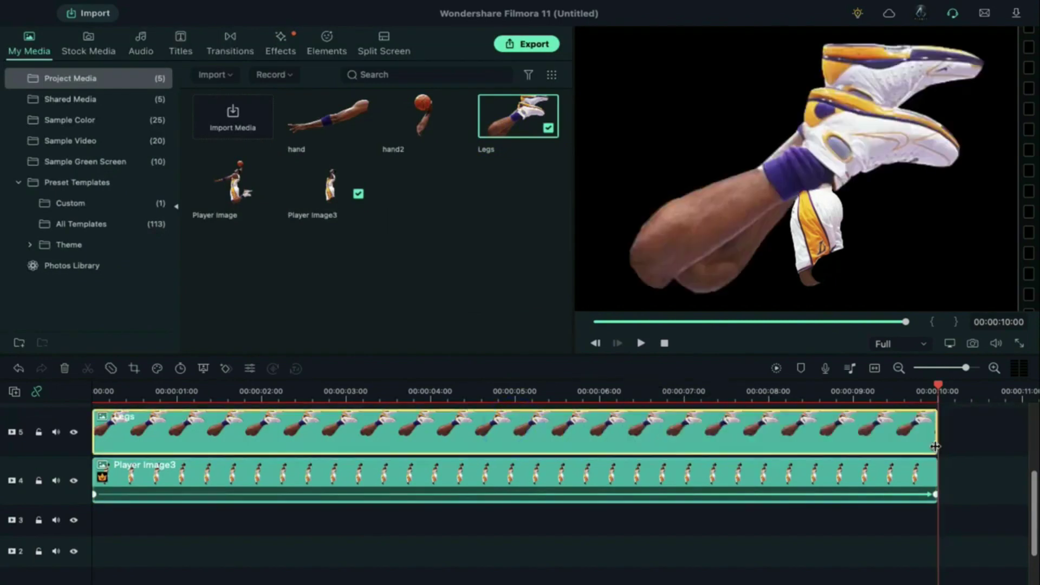
Step: Scale Legs to 31%, tilt it 10°, and position it under the player at 100% preview zoom
{"action": "double_click", "coordinate": [372, 432]}
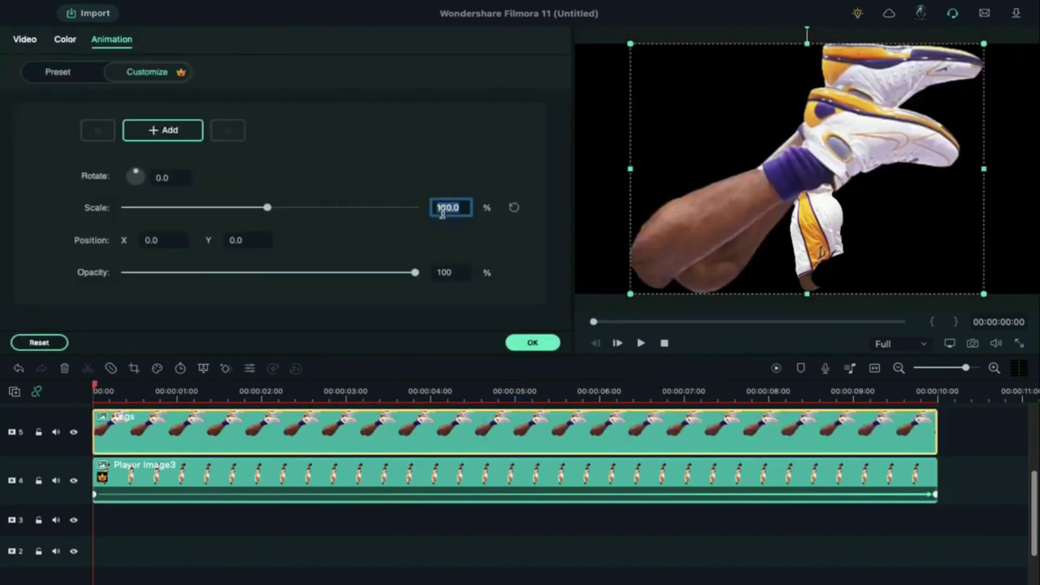
{"action": "key", "text": "Return"}
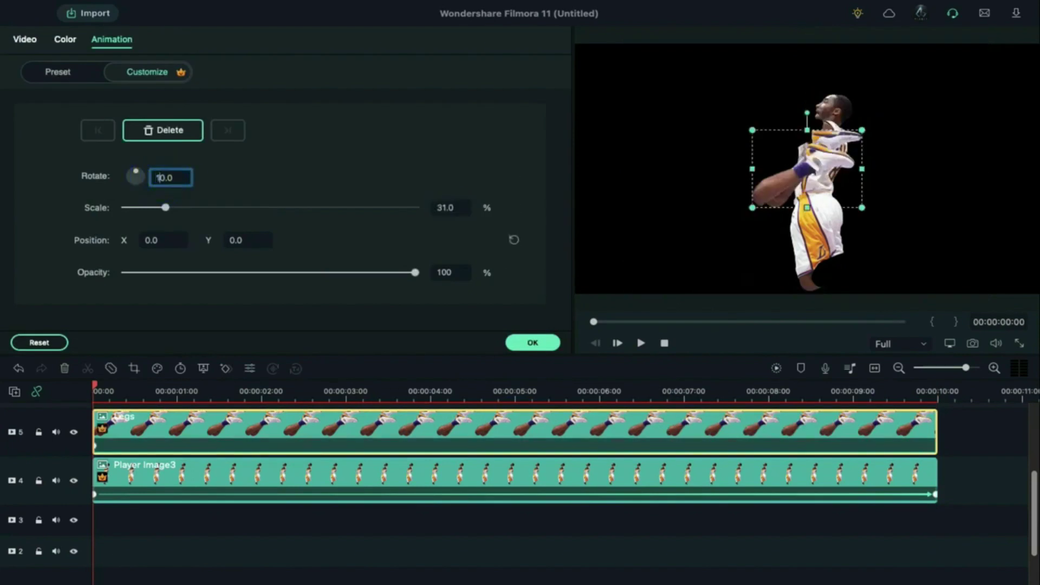
{"action": "key", "text": "Return"}
{"action": "left_click_drag", "start_coordinate": [233, 244], "coordinate": [515, 240]}
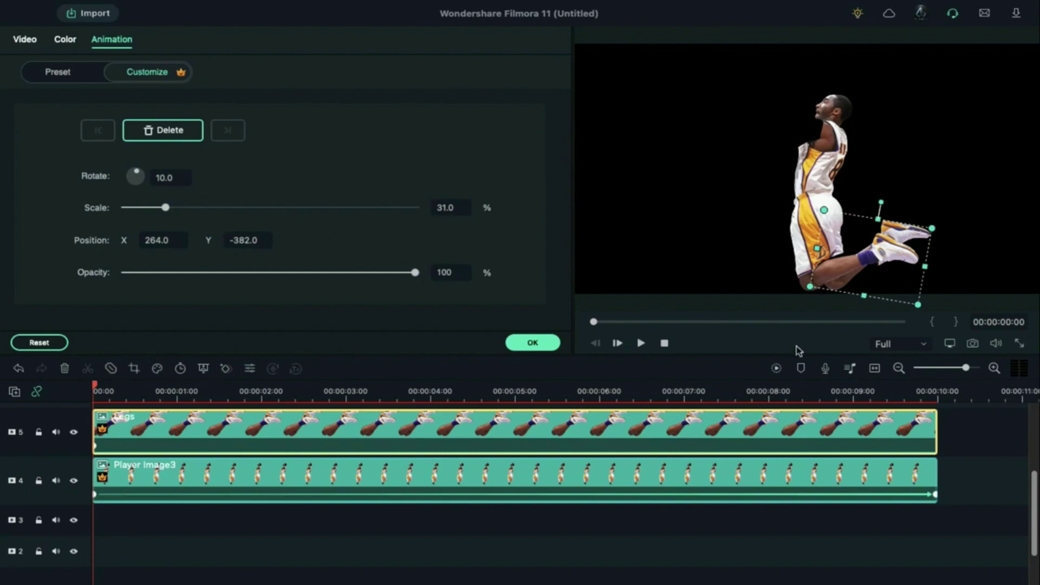
{"action": "left_click", "coordinate": [949, 344]}
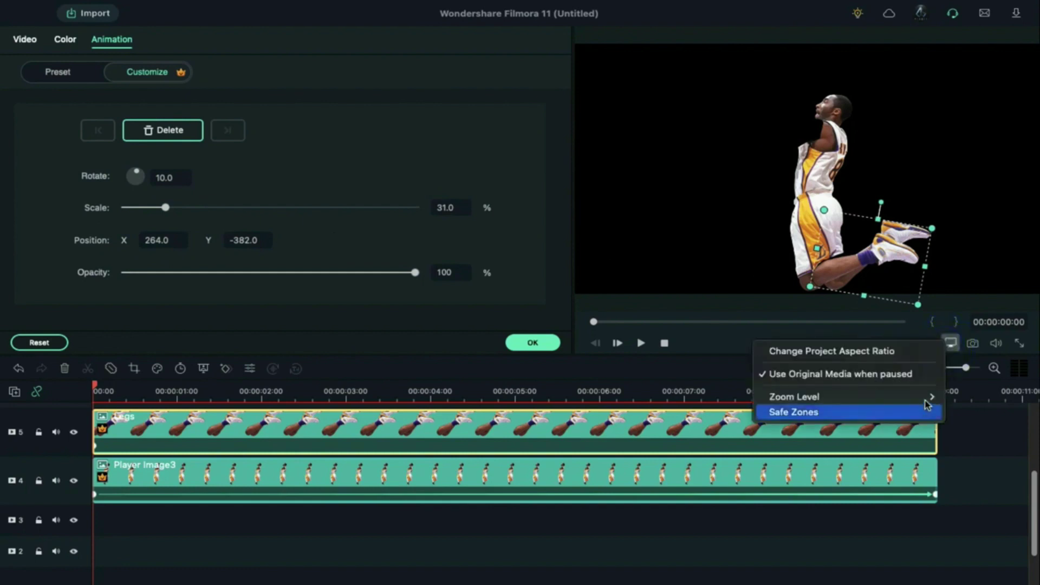
{"action": "mouse_move", "coordinate": [927, 396]}
{"action": "left_click", "coordinate": [972, 472]}
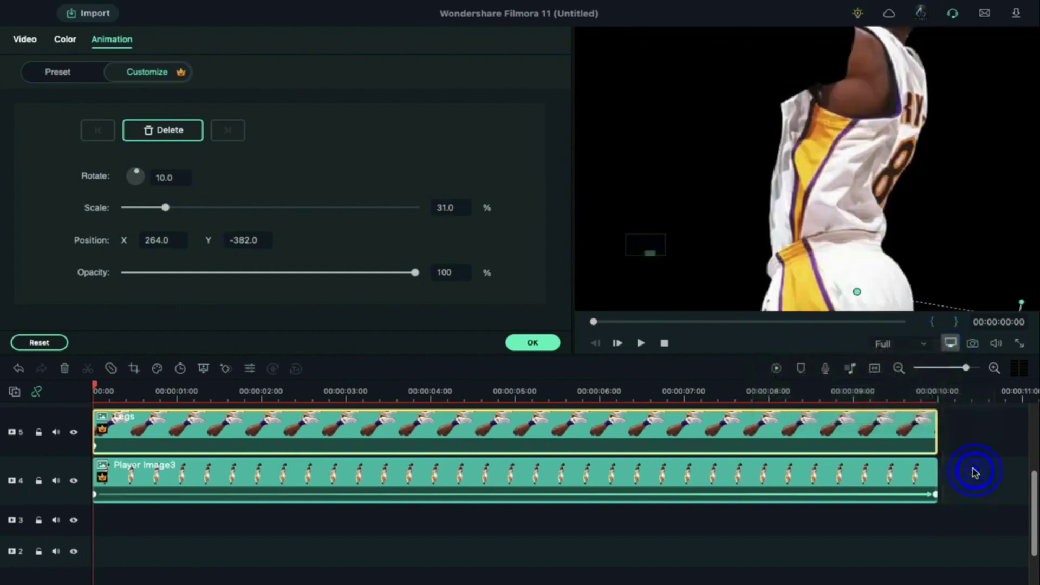
{"action": "left_click_drag", "start_coordinate": [651, 258], "coordinate": [648, 255]}
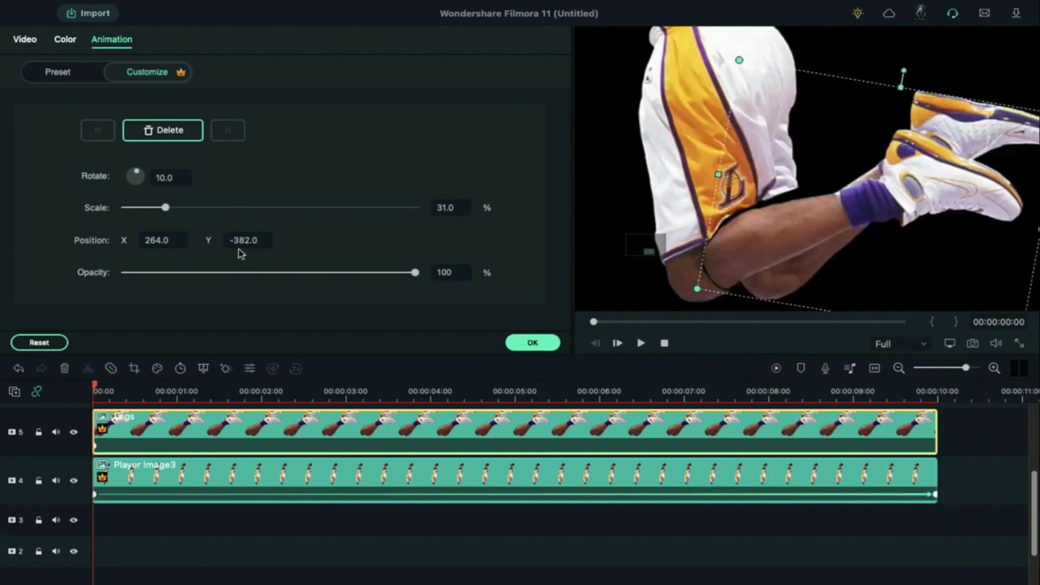
{"action": "left_click_drag", "start_coordinate": [150, 240], "coordinate": [146, 242]}
{"action": "left_click_drag", "start_coordinate": [234, 240], "coordinate": [224, 227]}
{"action": "left_click_drag", "start_coordinate": [150, 242], "coordinate": [138, 242]}
{"action": "left_click_drag", "start_coordinate": [222, 237], "coordinate": [220, 233]}
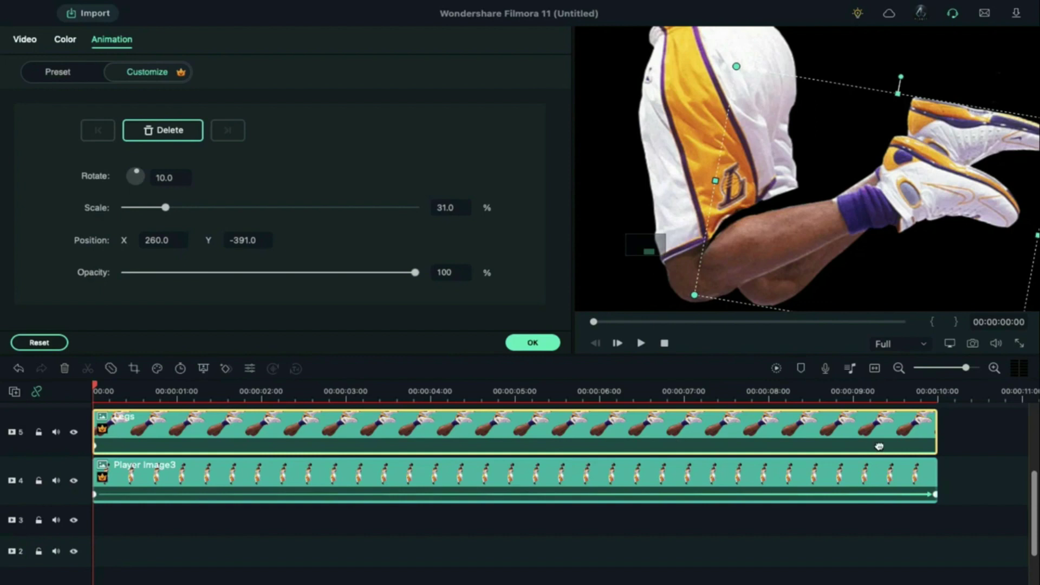
Step: At 10 s, level the legs to 0° and raise them, then add hand on track 6
{"action": "left_click", "coordinate": [939, 396]}
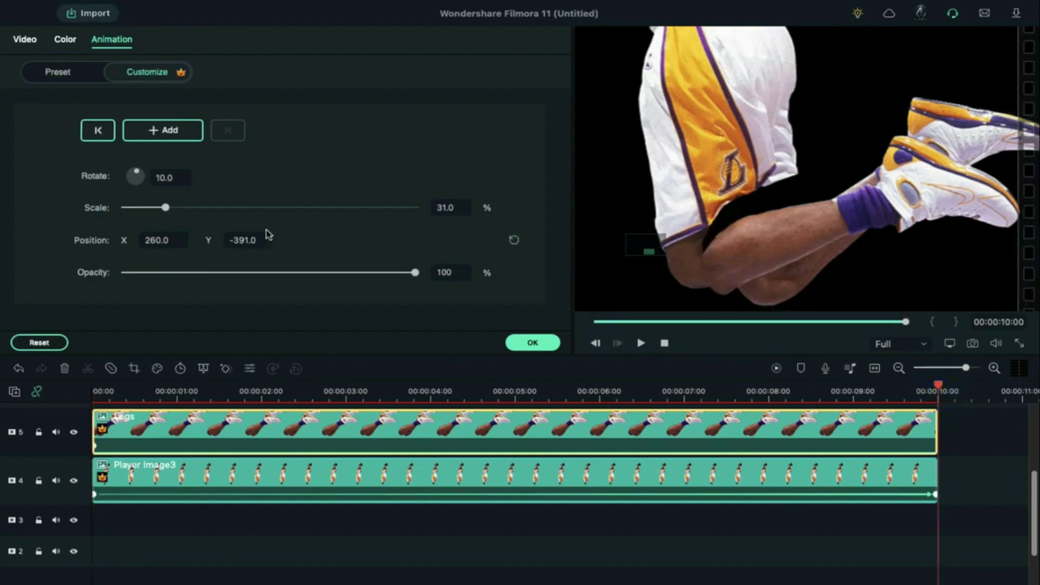
{"action": "left_click_drag", "start_coordinate": [153, 183], "coordinate": [143, 179]}
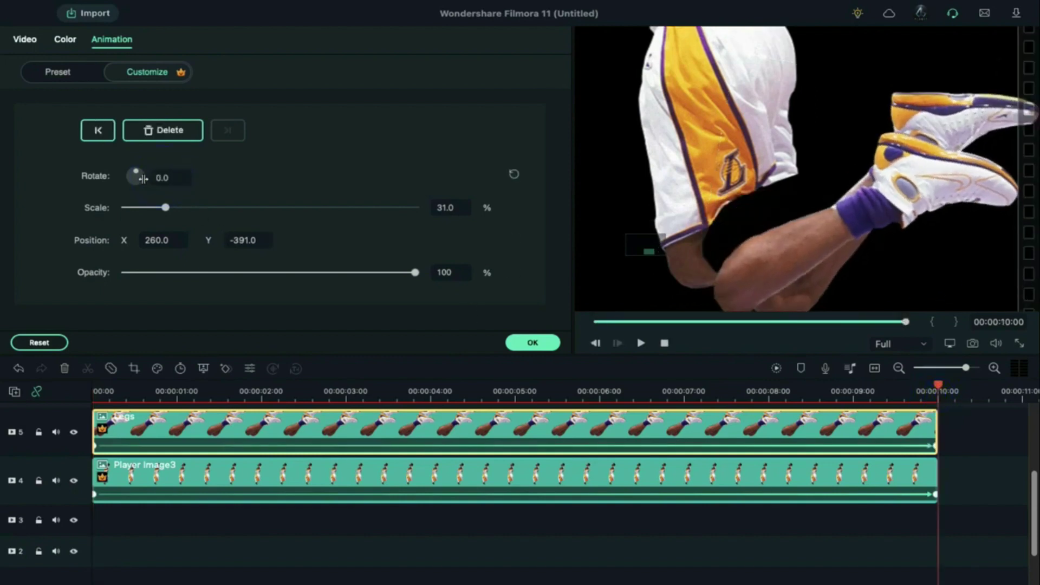
{"action": "left_click_drag", "start_coordinate": [230, 240], "coordinate": [286, 248]}
{"action": "left_click_drag", "start_coordinate": [144, 236], "coordinate": [126, 239]}
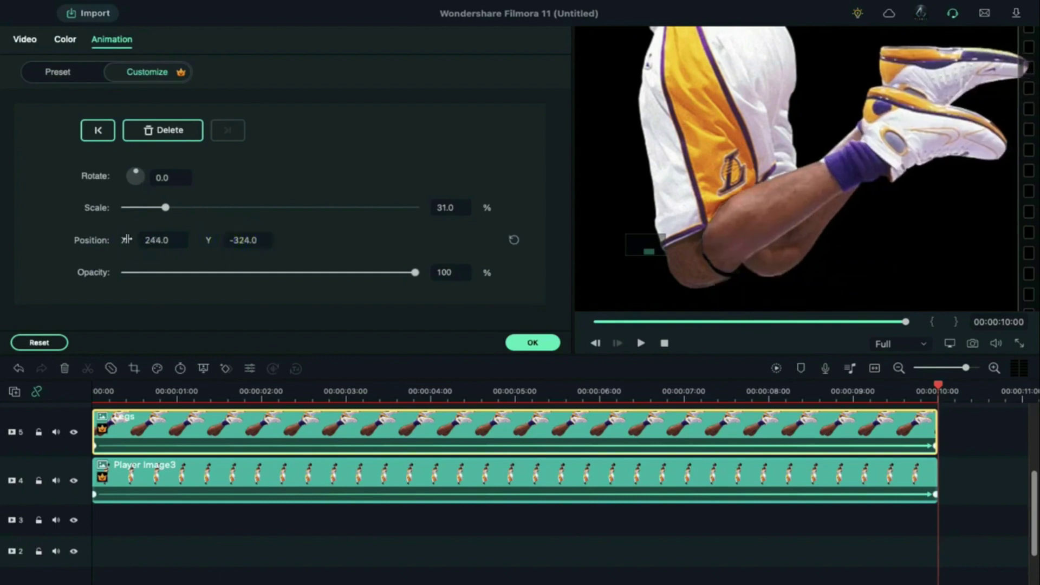
{"action": "left_click_drag", "start_coordinate": [231, 240], "coordinate": [220, 239]}
{"action": "scroll", "coordinate": [431, 520], "scroll_direction": "up", "scroll_amount": 2}
{"action": "left_click", "coordinate": [532, 343]}
{"action": "left_click_drag", "start_coordinate": [325, 127], "coordinate": [106, 457]}
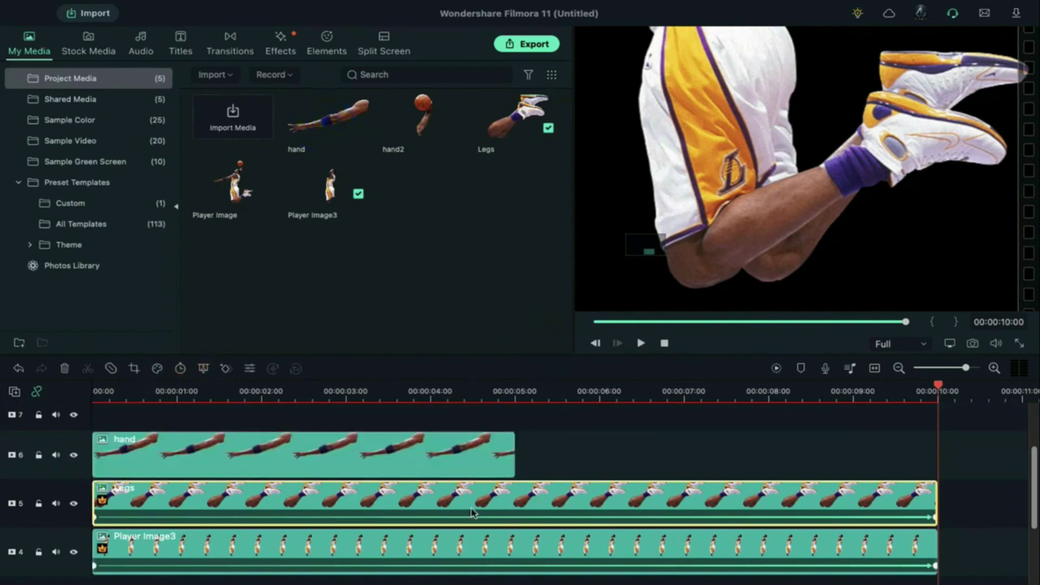
Step: Extend the hand clip to 10 s, scale it to 31% and rotate it -10°
{"action": "left_click_drag", "start_coordinate": [515, 450], "coordinate": [938, 450]}
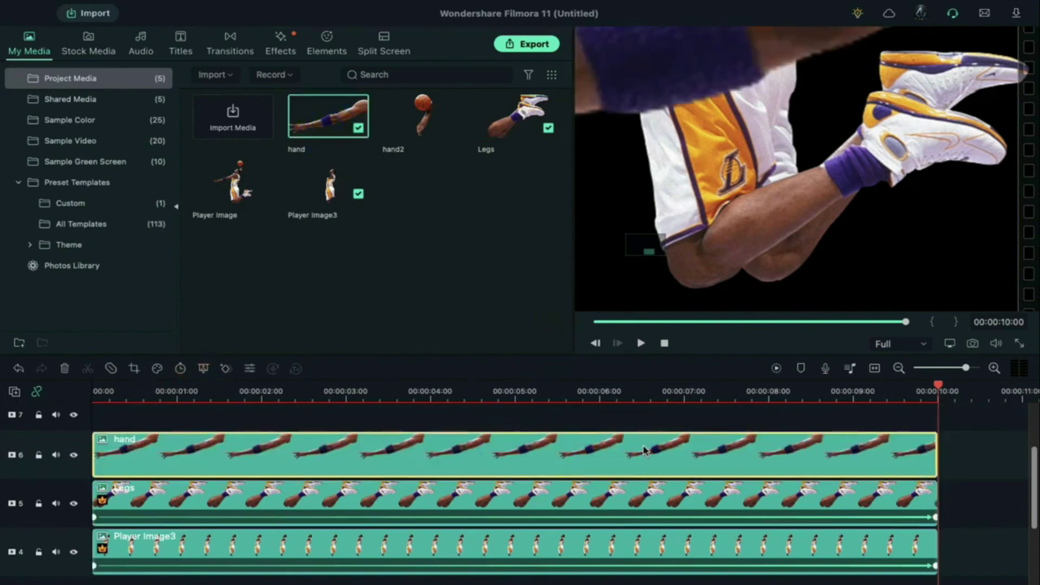
{"action": "double_click", "coordinate": [645, 449]}
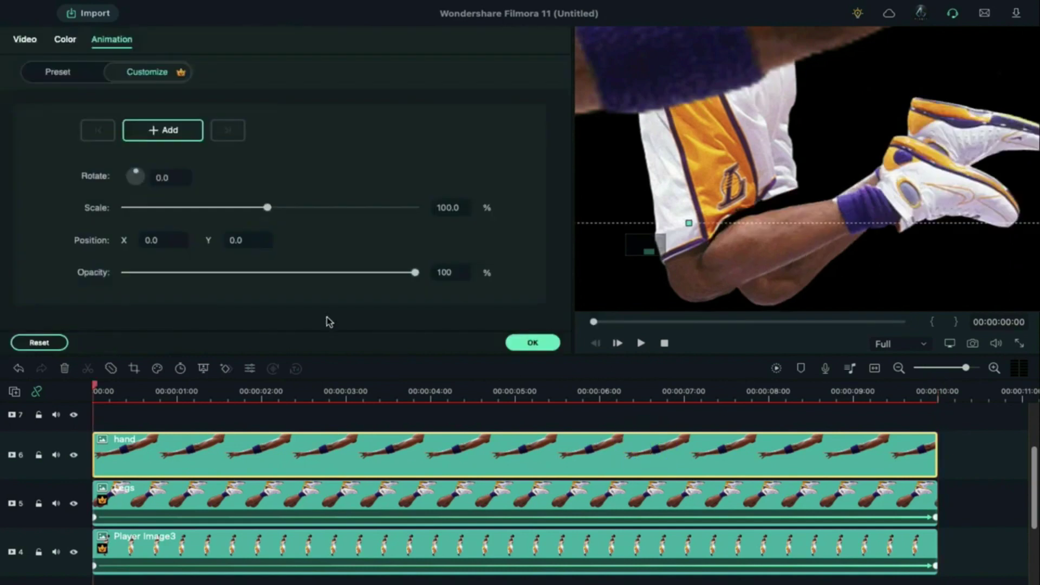
{"action": "type", "text": "3"}
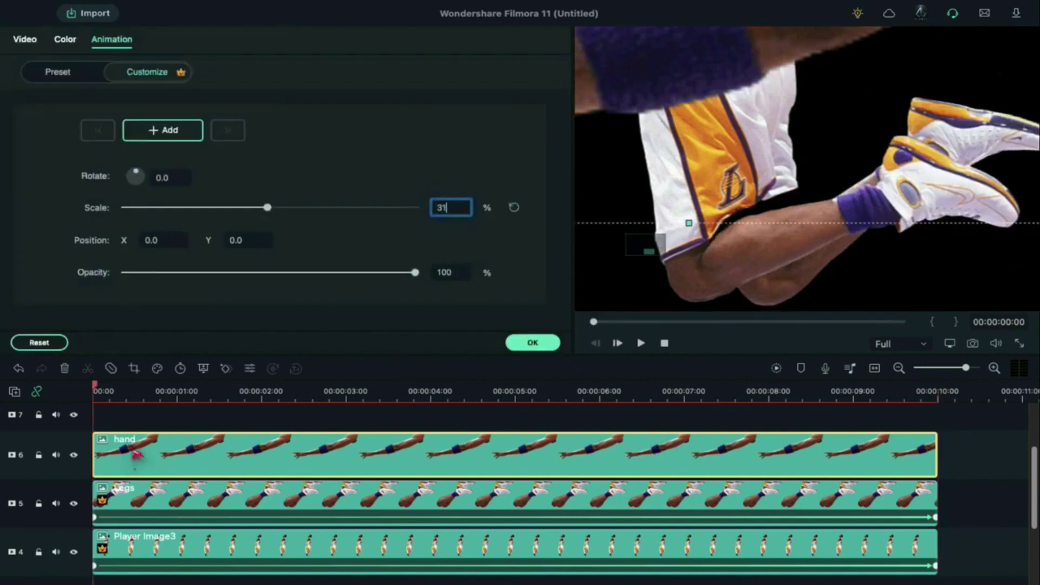
{"action": "type", "text": "1"}
{"action": "key", "text": "Return"}
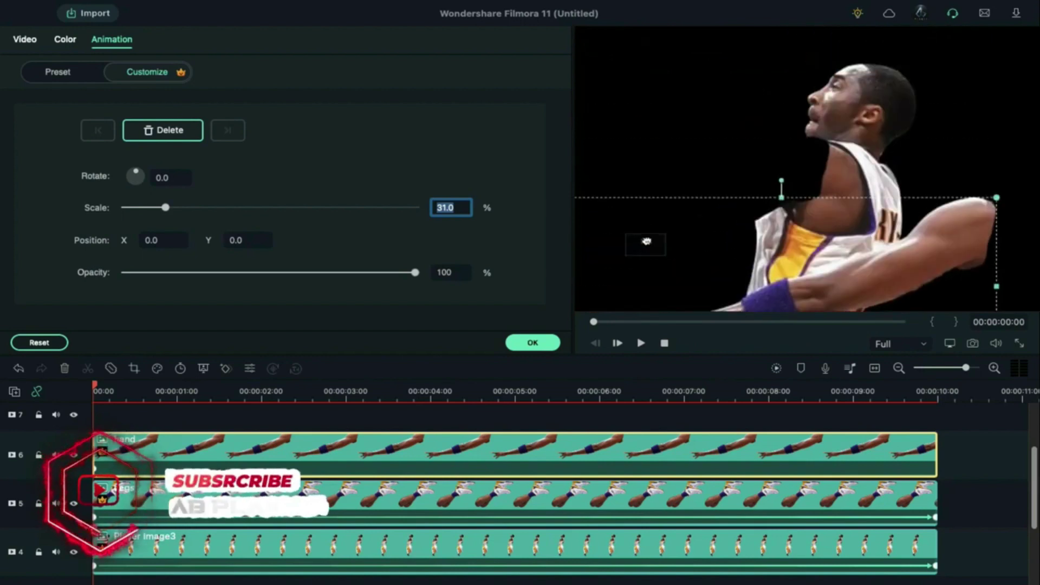
{"action": "left_click", "coordinate": [157, 176]}
{"action": "type", "text": "1"}
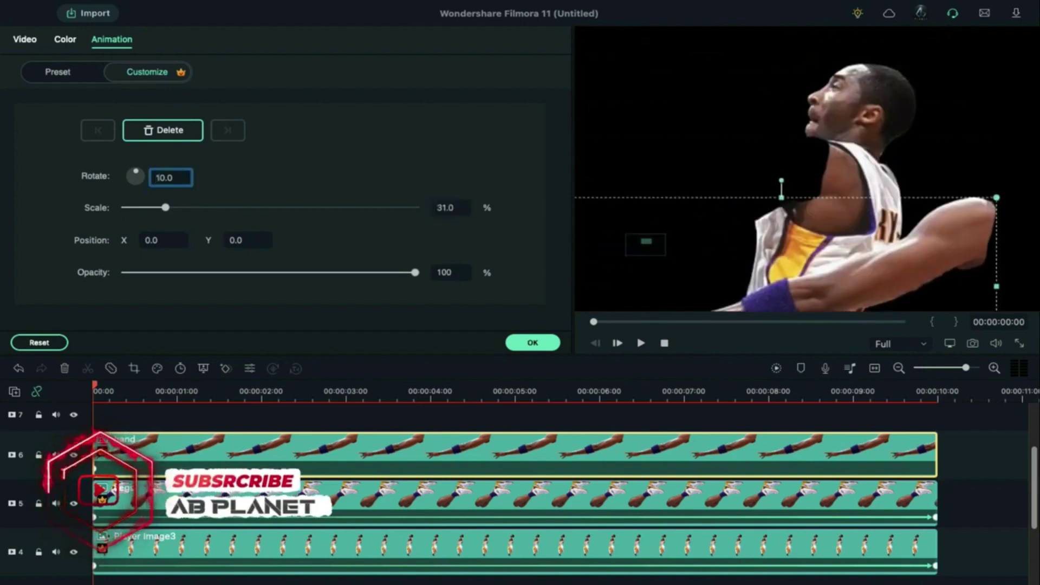
{"action": "key", "text": "Return"}
{"action": "type", "text": "-10"}
{"action": "key", "text": "Return"}
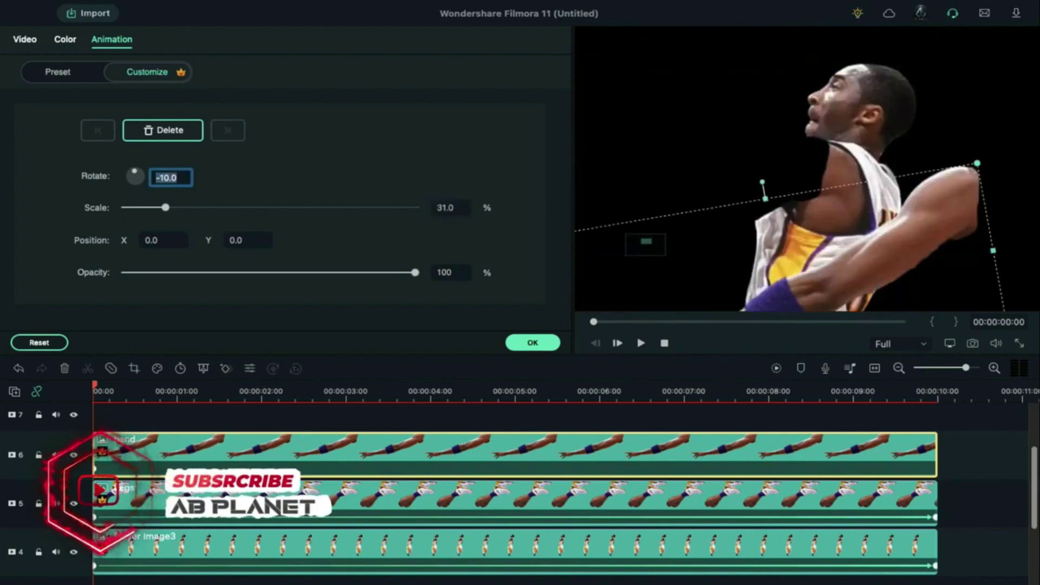
Step: Set the hand's starting position to X -200, Y 42
{"action": "left_click", "coordinate": [227, 240]}
{"action": "type", "text": "88"}
{"action": "left_click", "coordinate": [158, 240]}
{"action": "type", "text": "-200"}
{"action": "left_click", "coordinate": [233, 240]}
{"action": "type", "text": "42"}
{"action": "key", "text": "Return"}
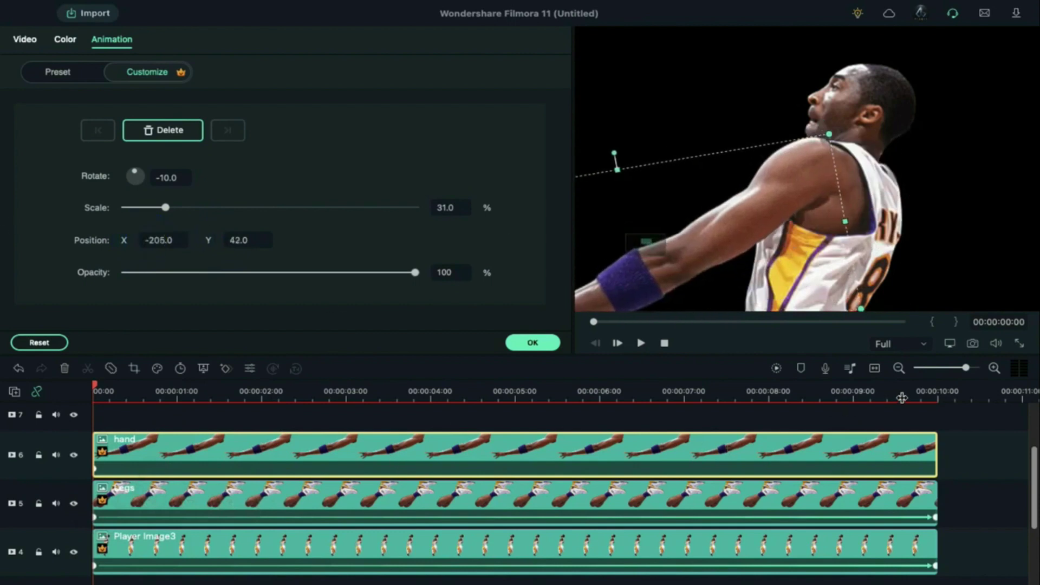
Step: At 10 s, level the hand to 0° and shift it left and lower, then apply
{"action": "left_click", "coordinate": [939, 394]}
{"action": "mouse_move", "coordinate": [166, 179]}
{"action": "left_mouse_down"}
{"action": "mouse_move", "coordinate": [156, 179]}
{"action": "mouse_move", "coordinate": [181, 177]}
{"action": "left_mouse_up"}
{"action": "left_click_drag", "start_coordinate": [233, 240], "coordinate": [275, 239]}
{"action": "left_click_drag", "start_coordinate": [157, 240], "coordinate": [136, 240]}
{"action": "left_click_drag", "start_coordinate": [233, 241], "coordinate": [241, 242]}
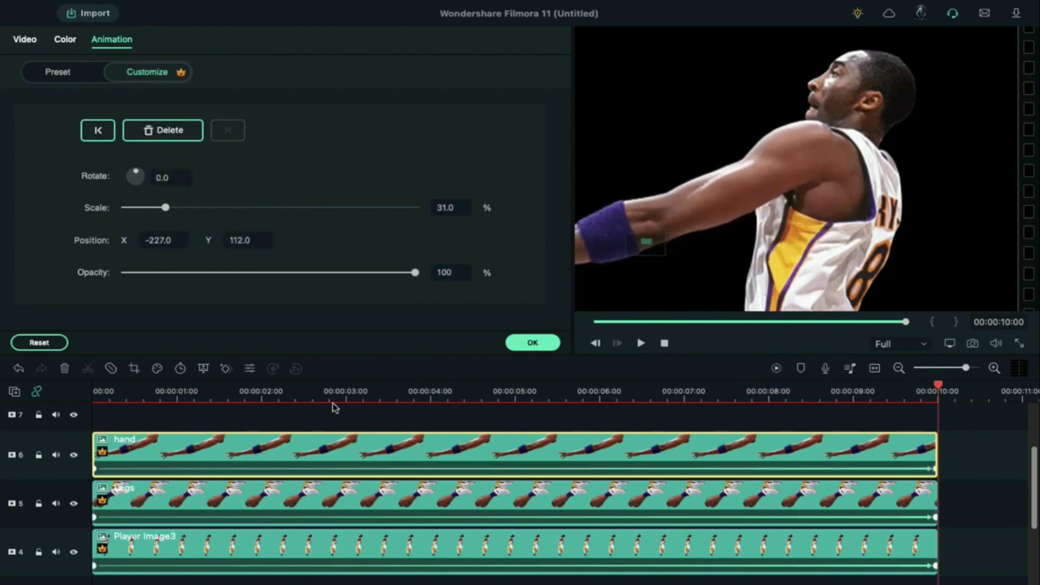
{"action": "left_click", "coordinate": [533, 342]}
{"action": "scroll", "coordinate": [492, 518], "scroll_direction": "down", "scroll_amount": 3}
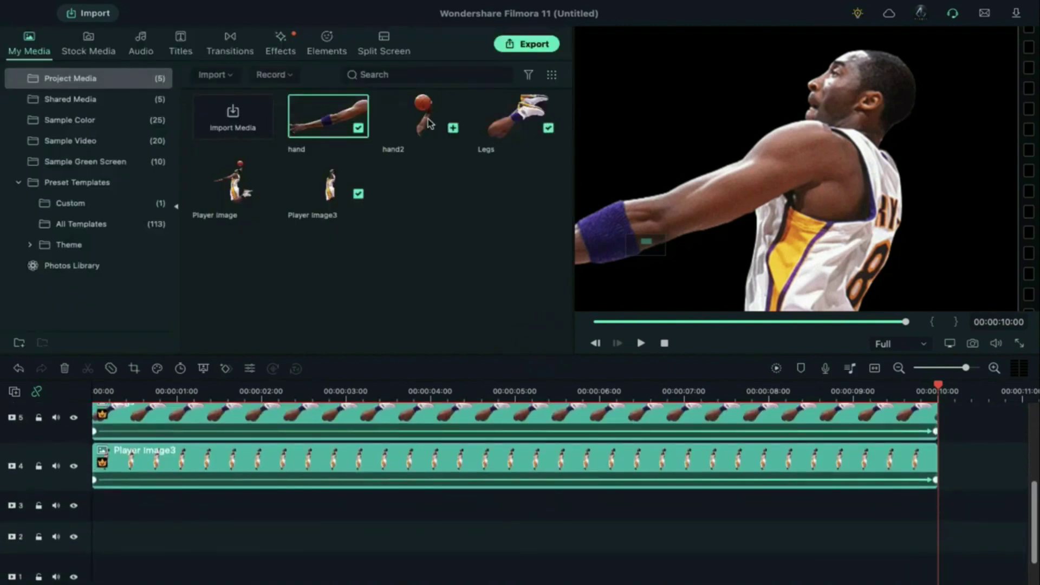
Step: Place hand2 on track 3 for 10 s at 35% scale, 10° rotation, repositioned
{"action": "left_click_drag", "start_coordinate": [428, 122], "coordinate": [97, 515]}
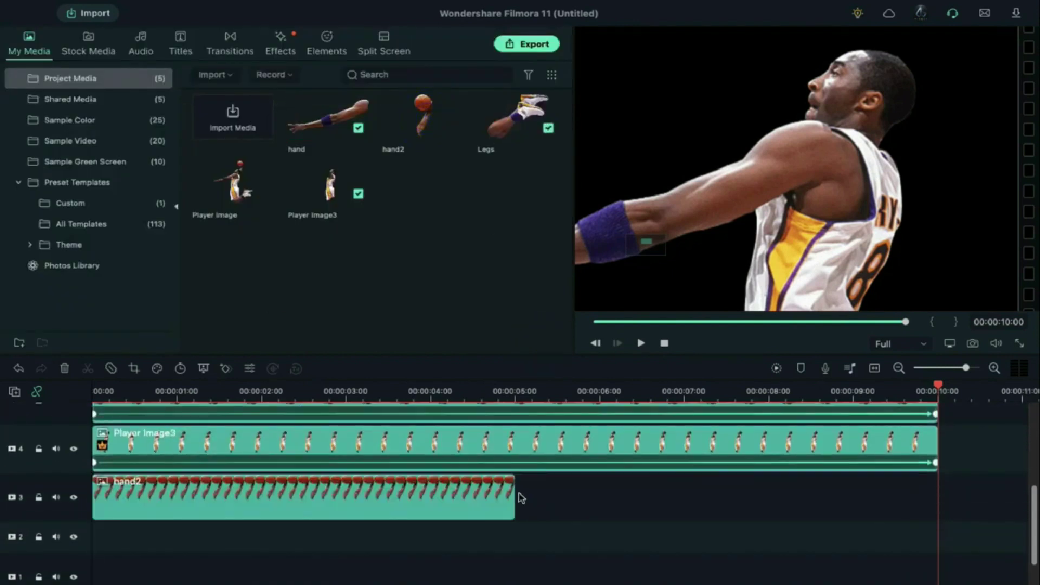
{"action": "left_click_drag", "start_coordinate": [513, 491], "coordinate": [936, 492]}
{"action": "double_click", "coordinate": [715, 497]}
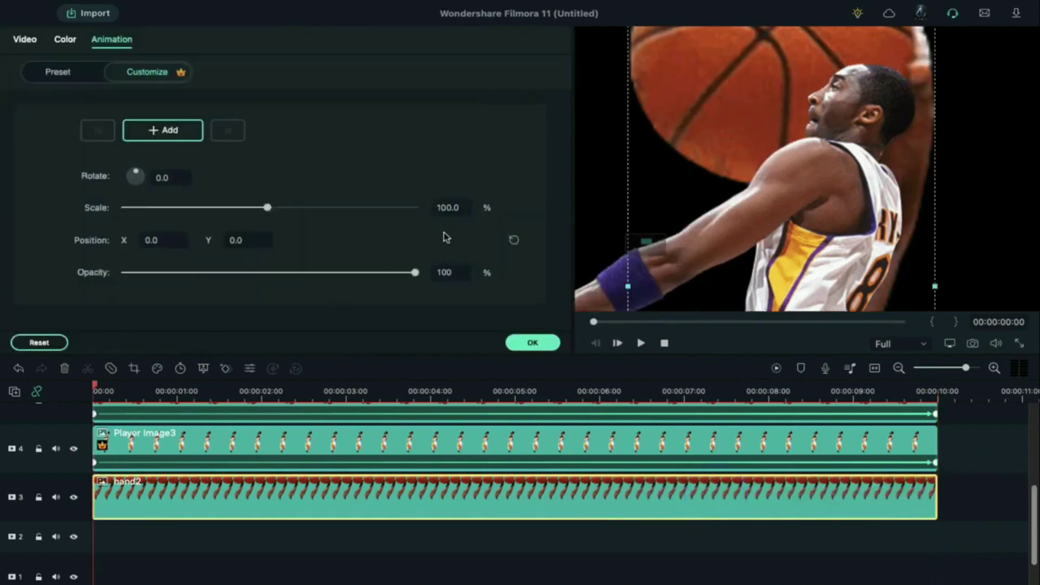
{"action": "type", "text": "3"}
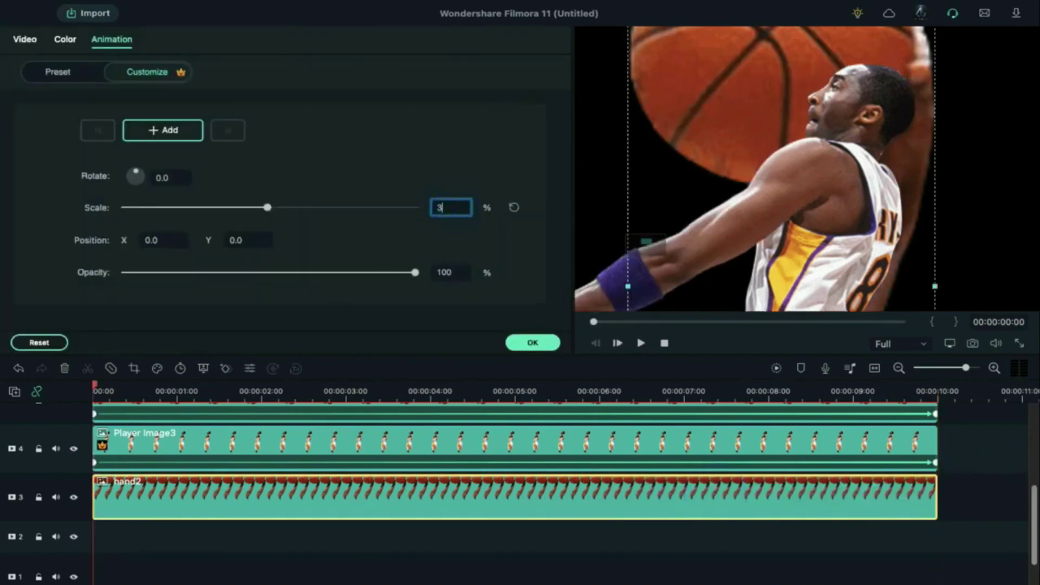
{"action": "type", "text": "5"}
{"action": "key", "text": "Return"}
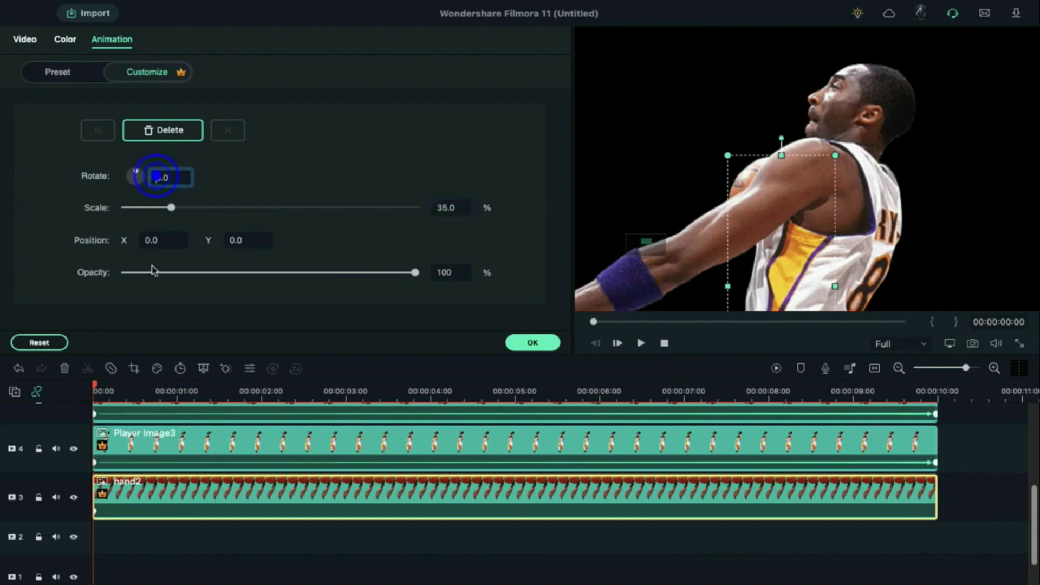
{"action": "key", "text": "Return"}
{"action": "left_click_drag", "start_coordinate": [209, 240], "coordinate": [227, 241]}
{"action": "mouse_move", "coordinate": [144, 240]}
{"action": "left_mouse_down"}
{"action": "mouse_move", "coordinate": [195, 269]}
{"action": "mouse_move", "coordinate": [209, 239]}
{"action": "mouse_move", "coordinate": [139, 237]}
{"action": "left_mouse_up"}
{"action": "left_click_drag", "start_coordinate": [212, 238], "coordinate": [212, 238]}
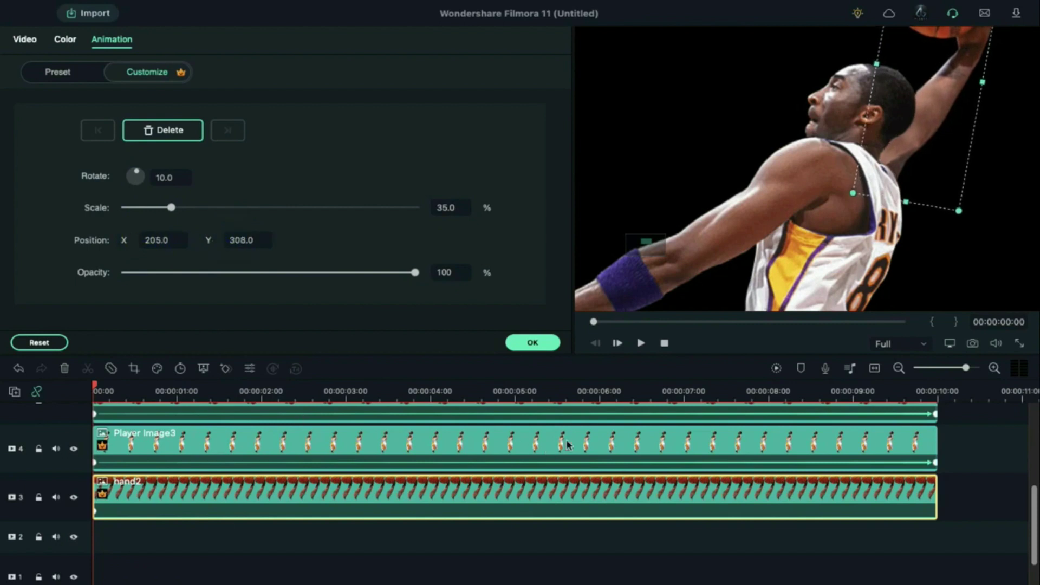
Step: At 10 s, rotate hand2 to -10° and move it lower and left
{"action": "left_click", "coordinate": [940, 398]}
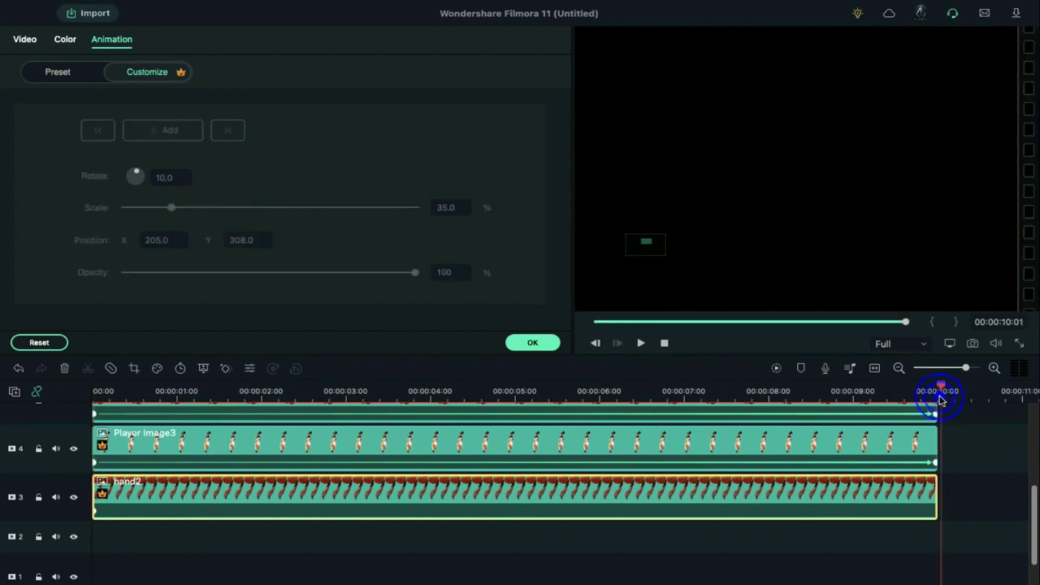
{"action": "left_click", "coordinate": [938, 398]}
{"action": "left_click_drag", "start_coordinate": [136, 172], "coordinate": [137, 179]}
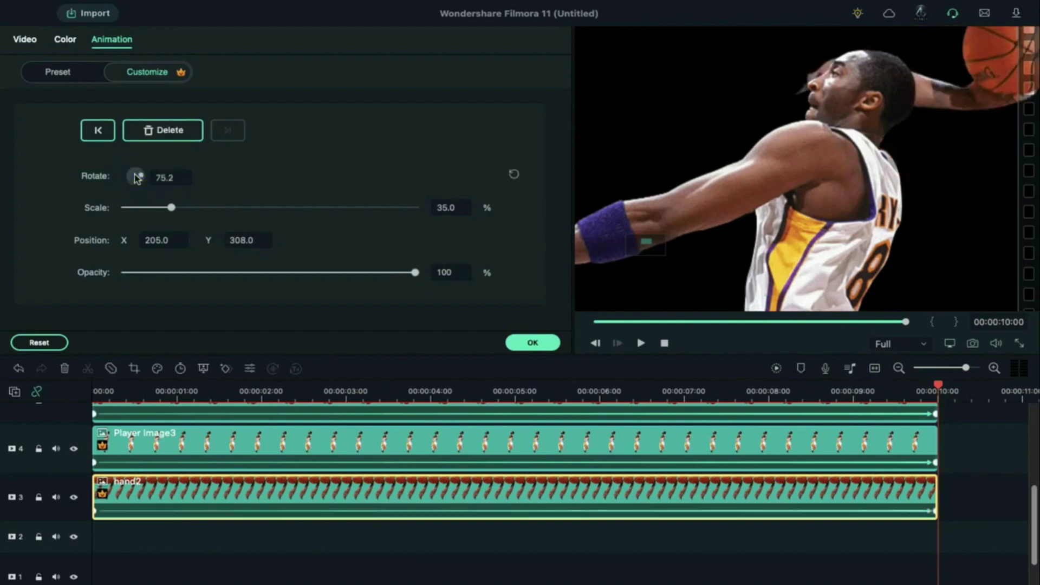
{"action": "type", "text": "-10"}
{"action": "key", "text": "Return"}
{"action": "left_click_drag", "start_coordinate": [233, 240], "coordinate": [248, 239]}
{"action": "mouse_move", "coordinate": [135, 239]}
{"action": "left_mouse_down"}
{"action": "mouse_move", "coordinate": [109, 239]}
{"action": "mouse_move", "coordinate": [128, 239]}
{"action": "left_mouse_up"}
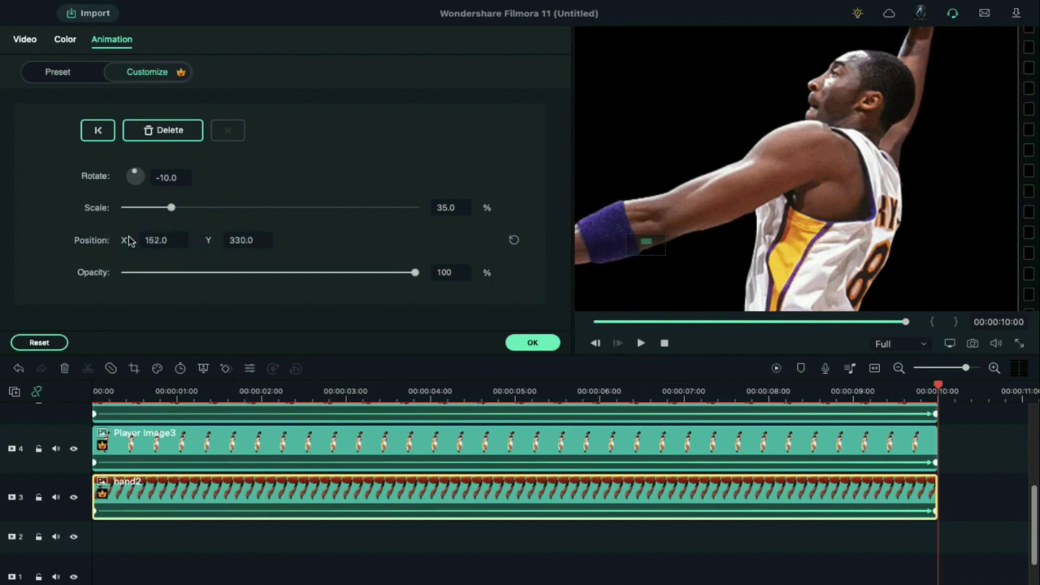
Step: Fit the preview to the whole frame and play the animation back from the start
{"action": "left_click", "coordinate": [949, 343]}
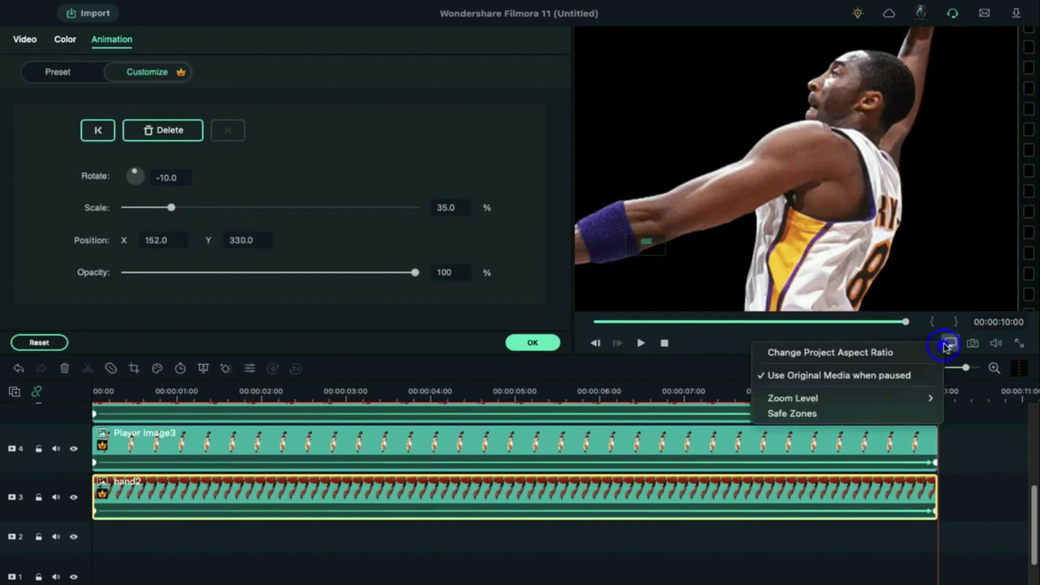
{"action": "mouse_move", "coordinate": [921, 397]}
{"action": "left_click", "coordinate": [961, 401]}
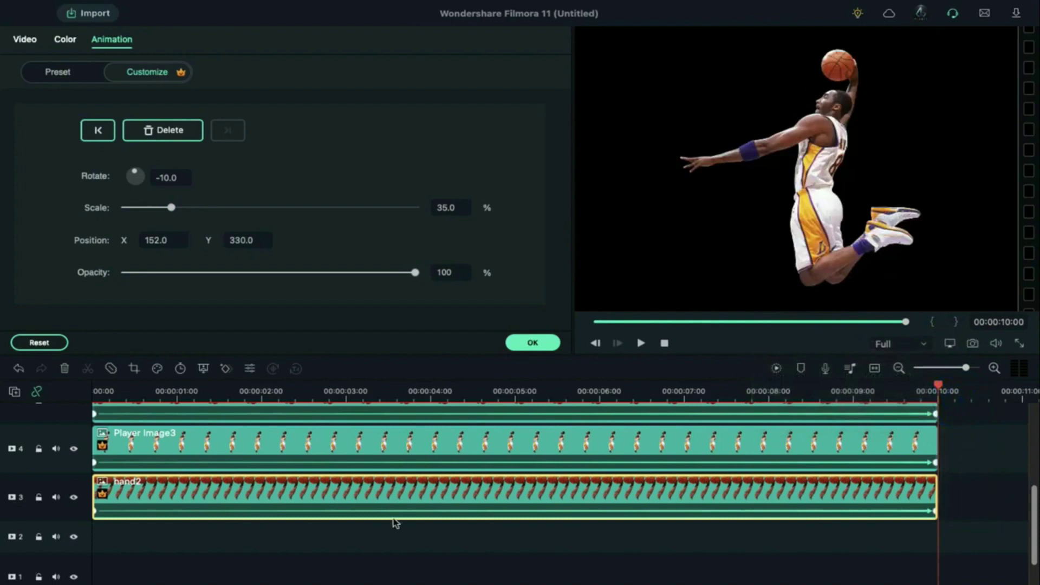
{"action": "scroll", "coordinate": [678, 499], "scroll_direction": "up", "scroll_amount": 2}
{"action": "left_click", "coordinate": [95, 390]}
{"action": "key", "text": "space"}
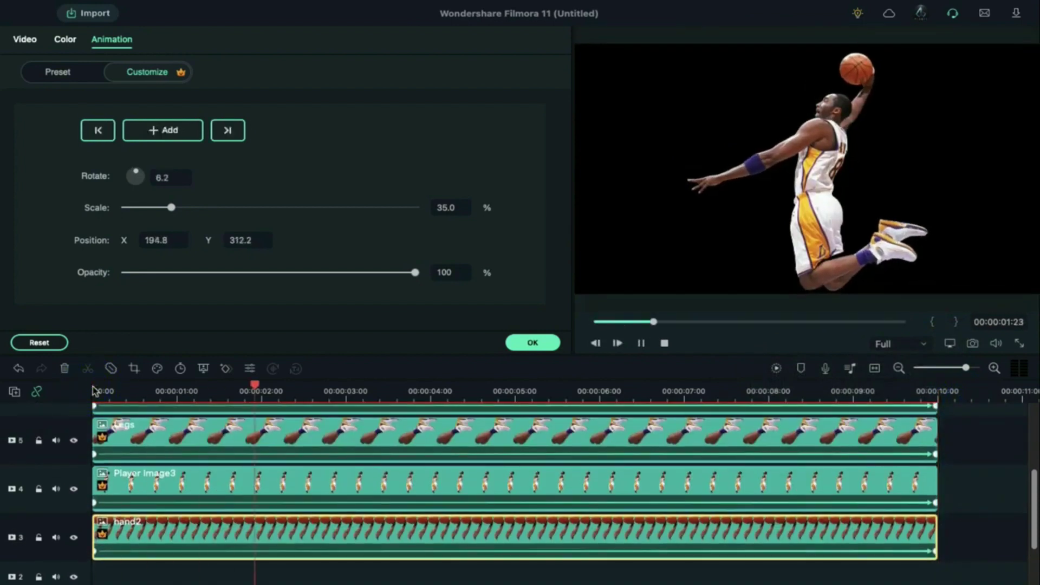
{"action": "key", "text": "space"}
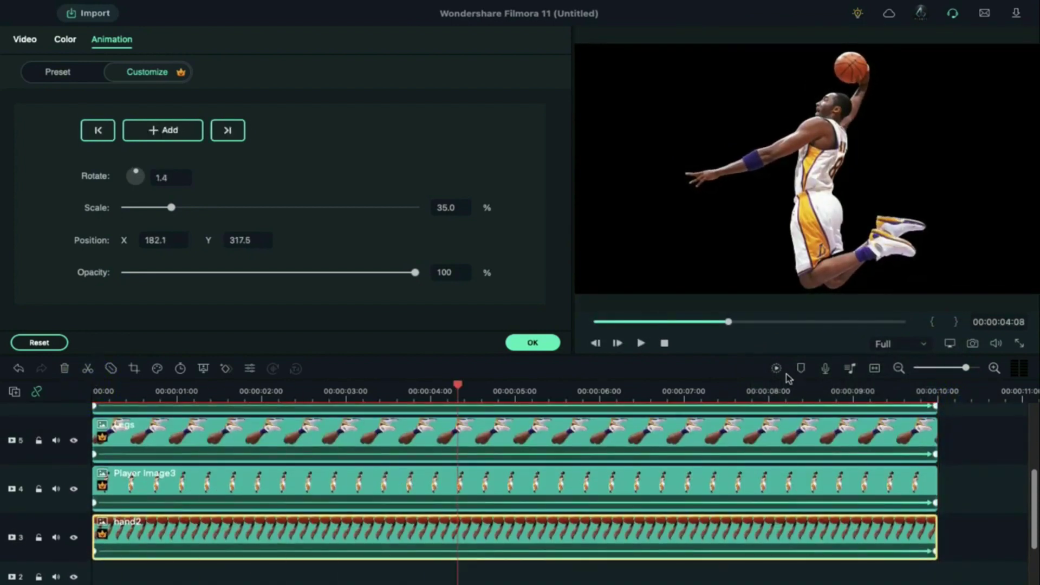
Step: Save the project as 'Player' in the untitled folder and start a new project
{"action": "key", "text": "super+s"}
{"action": "left_click", "coordinate": [569, 235]}
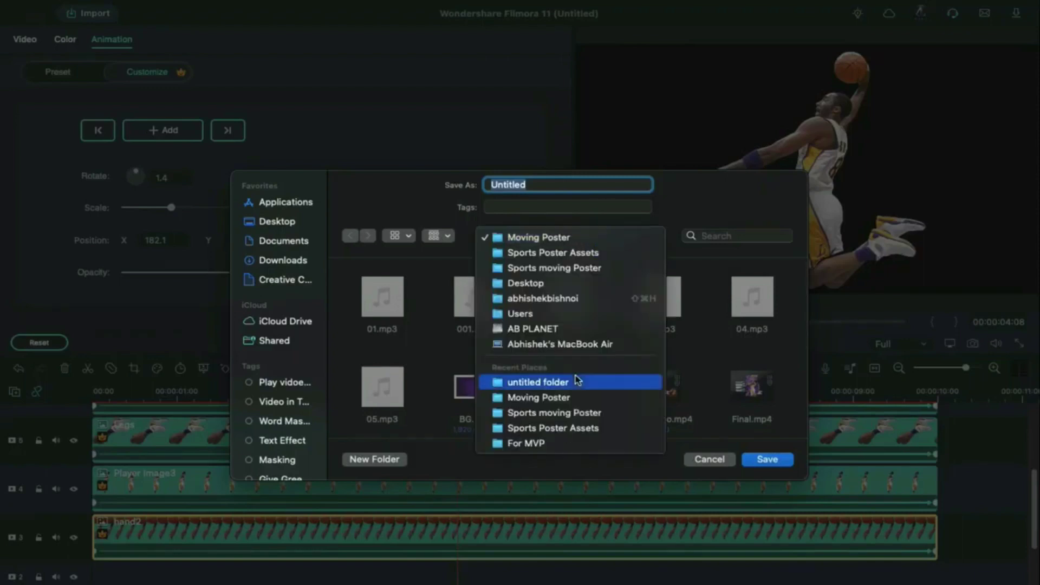
{"action": "left_click", "coordinate": [575, 379]}
{"action": "type", "text": "Player"}
{"action": "key", "text": "Return"}
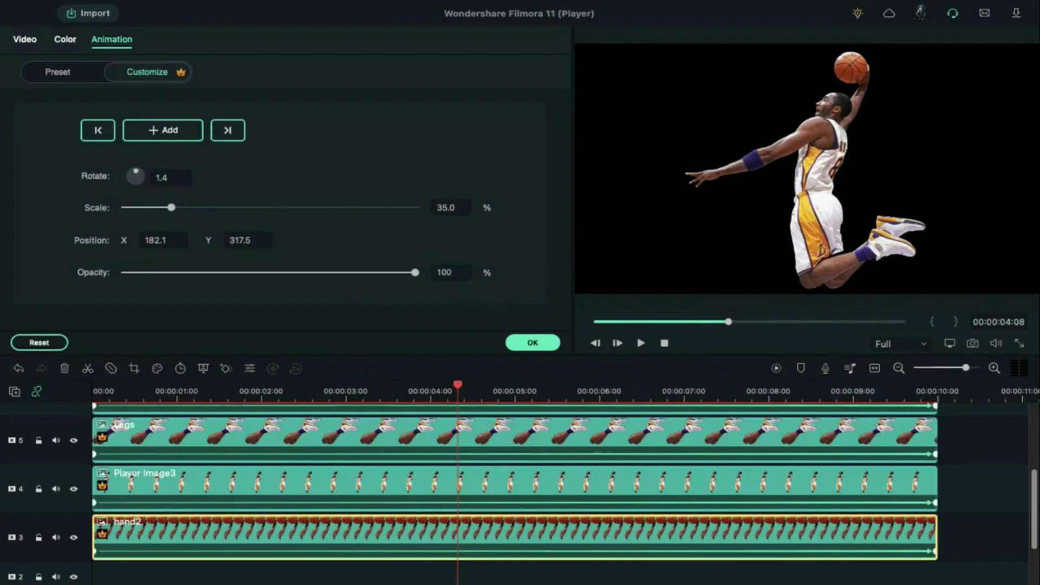
{"action": "key", "text": "super+n"}
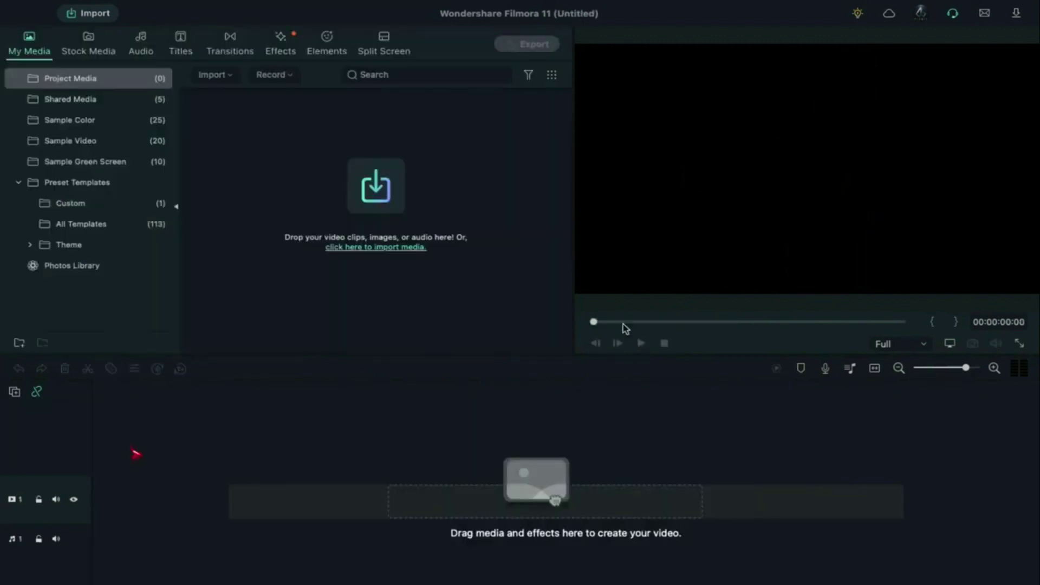
Step: Import the BG, Lakers Logo and Thunder images
{"action": "left_click", "coordinate": [376, 247]}
{"action": "left_click", "coordinate": [383, 250]}
{"action": "left_click", "coordinate": [666, 250], "text": "super"}
{"action": "left_click", "coordinate": [725, 340], "text": "super"}
{"action": "key", "text": "Return"}
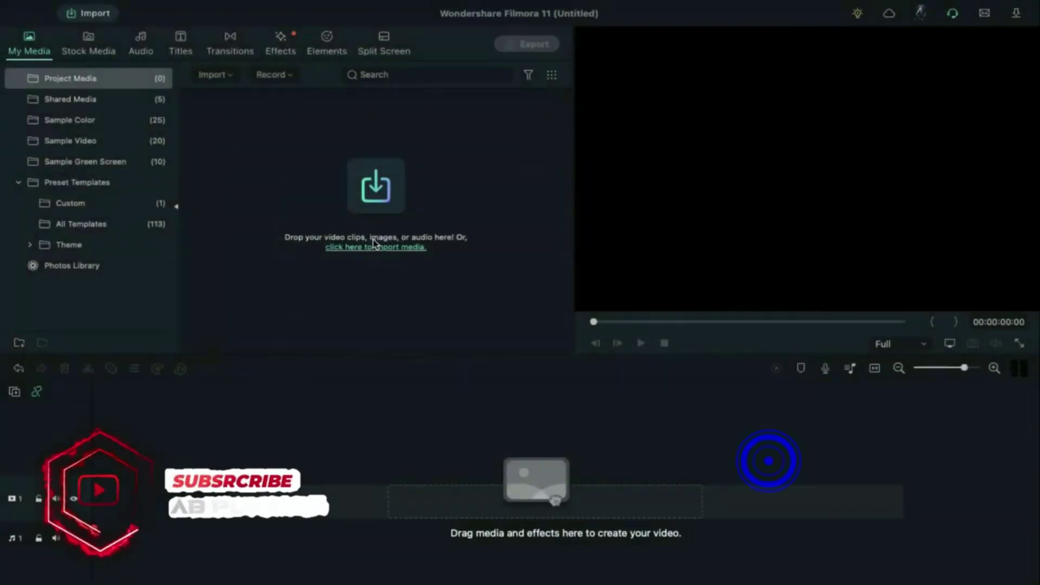
Step: Put BG on track 1 with a 12-second duration and Thunder on track 2 stretched to 12 s
{"action": "left_click_drag", "start_coordinate": [315, 115], "coordinate": [95, 509]}
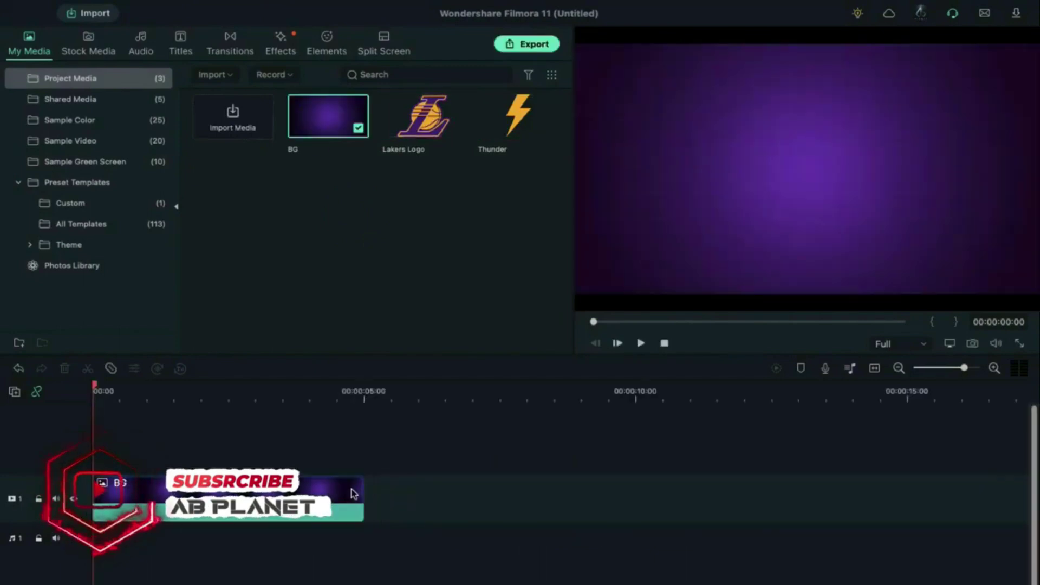
{"action": "right_click", "coordinate": [353, 493]}
{"action": "left_click", "coordinate": [379, 423]}
{"action": "left_click", "coordinate": [487, 294]}
{"action": "type", "text": "12:00"}
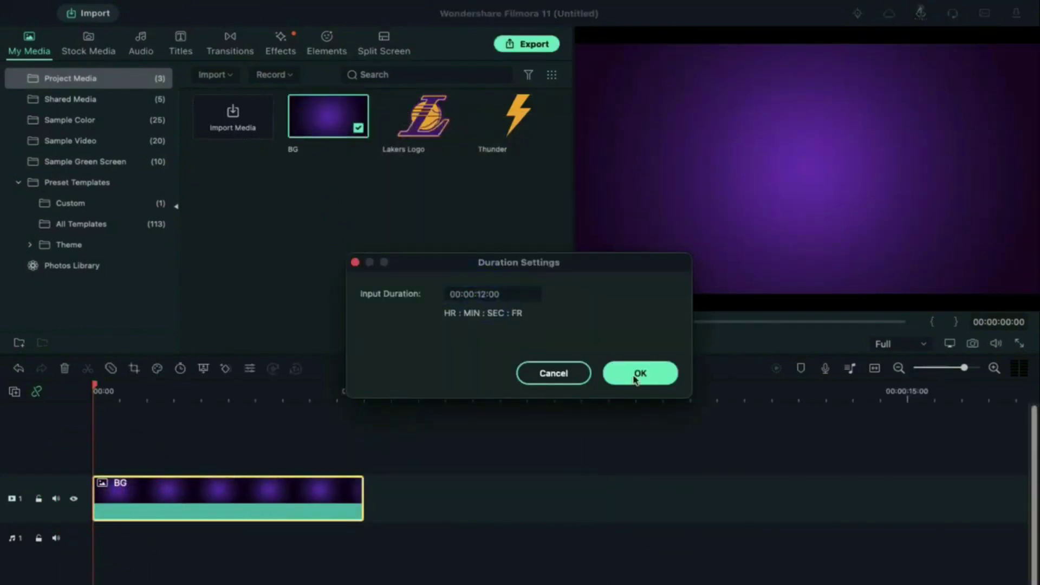
{"action": "left_click", "coordinate": [639, 373]}
{"action": "left_click_drag", "start_coordinate": [521, 112], "coordinate": [103, 451]}
{"action": "left_click_drag", "start_coordinate": [364, 450], "coordinate": [740, 446]}
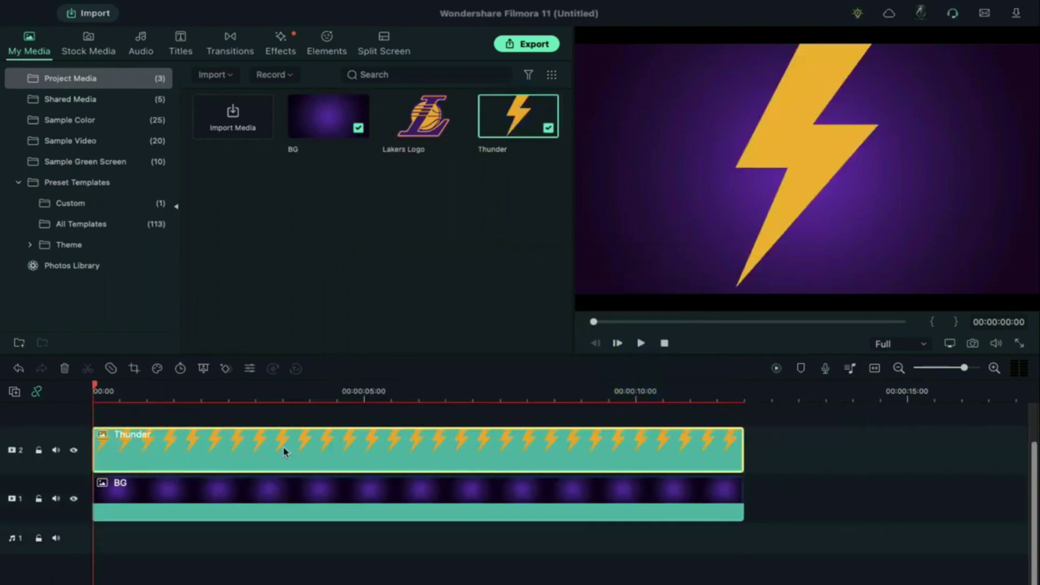
Step: Add a shortened Wormhole 4 transition to the start of the Thunder clip
{"action": "left_click", "coordinate": [227, 52]}
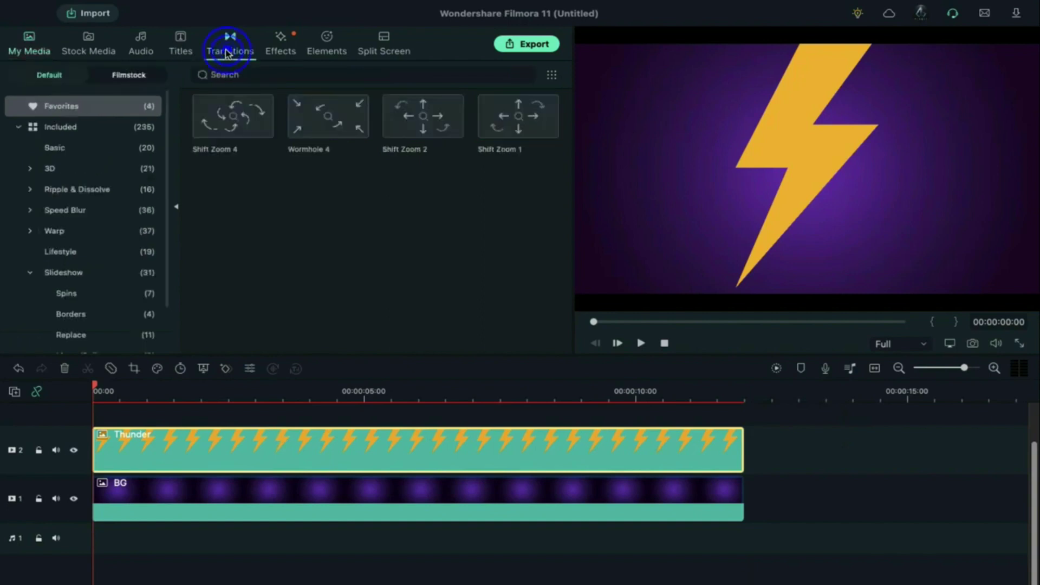
{"action": "left_click_drag", "start_coordinate": [320, 133], "coordinate": [103, 444]}
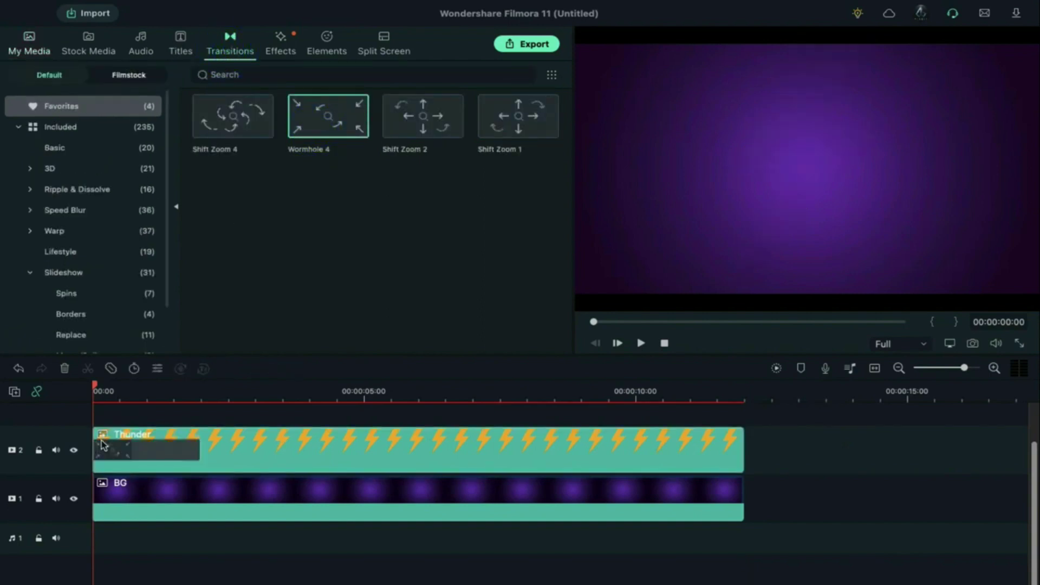
{"action": "left_click_drag", "start_coordinate": [96, 386], "coordinate": [124, 388]}
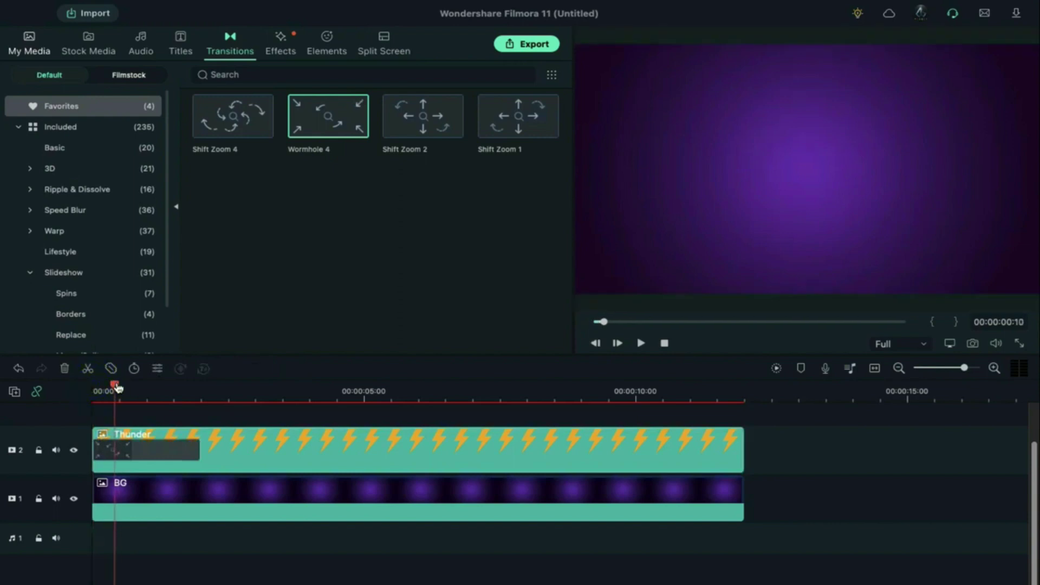
{"action": "left_click_drag", "start_coordinate": [197, 456], "coordinate": [115, 458]}
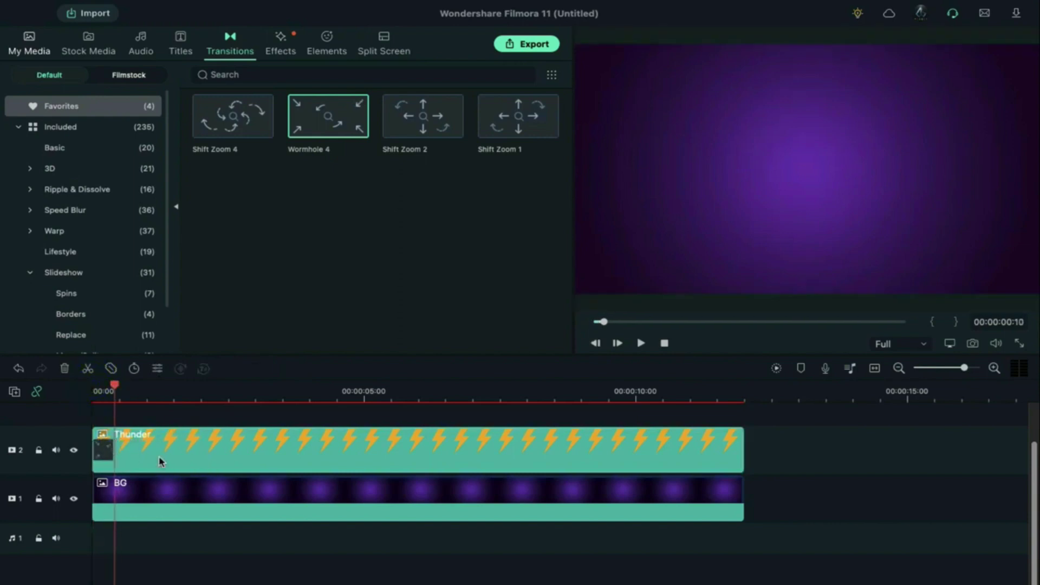
{"action": "key", "text": "Left"}
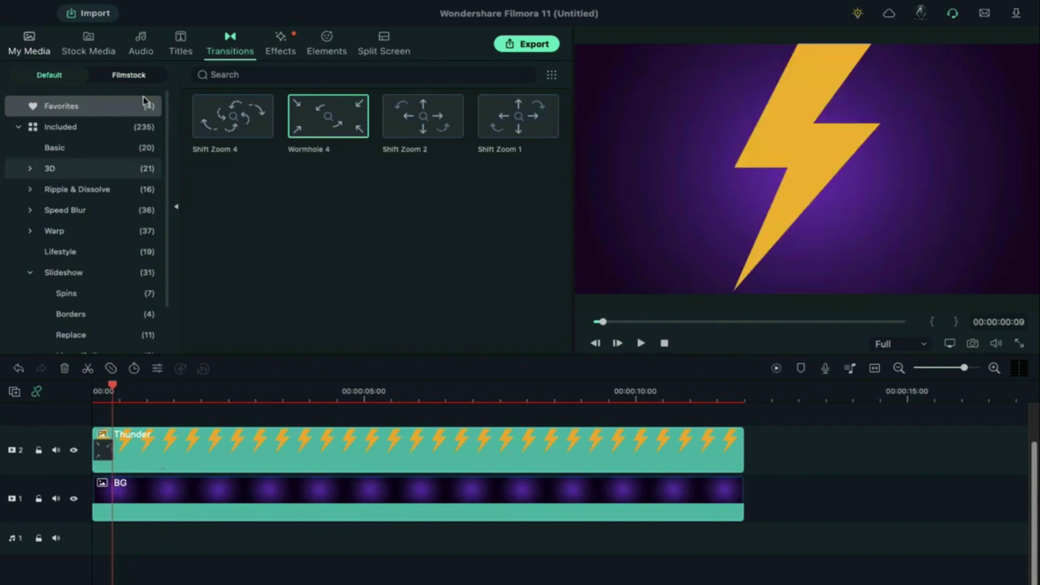
Step: Drop a Default Title onto a new track above Thunder
{"action": "left_click", "coordinate": [195, 40]}
{"action": "left_click_drag", "start_coordinate": [203, 110], "coordinate": [119, 416]}
{"action": "left_click_drag", "start_coordinate": [115, 420], "coordinate": [115, 420]}
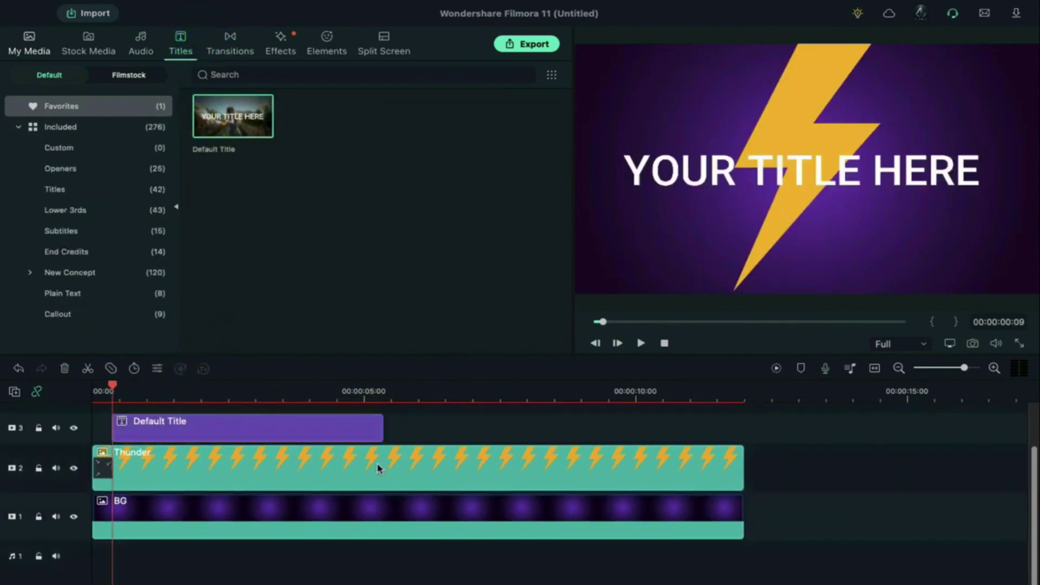
Step: Extend the title to 12:00 and make it read LAKERS in Morganite Black, size 230
{"action": "left_click_drag", "start_coordinate": [381, 429], "coordinate": [741, 437]}
{"action": "double_click", "coordinate": [511, 439]}
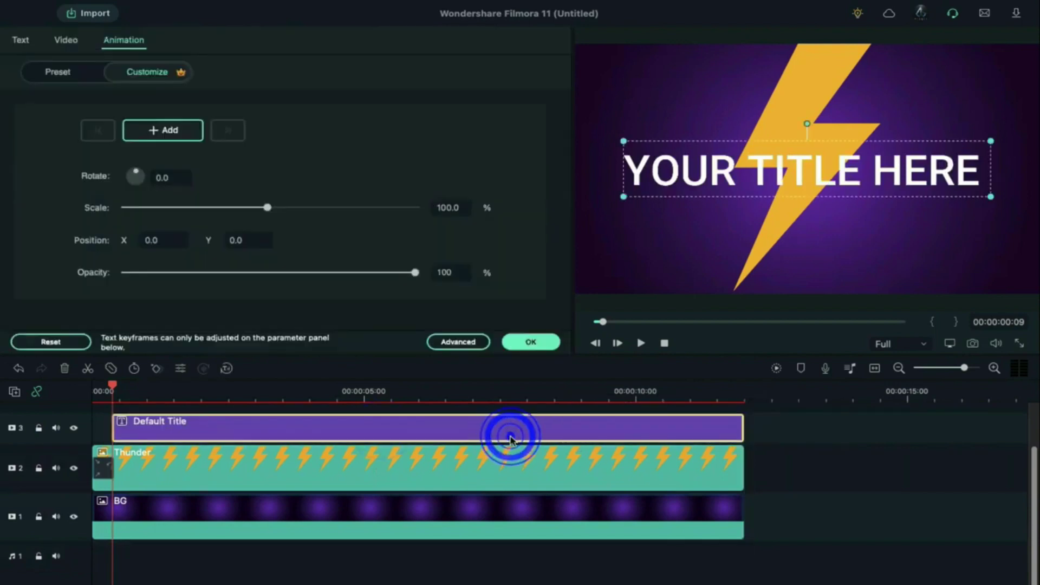
{"action": "left_click", "coordinate": [22, 40]}
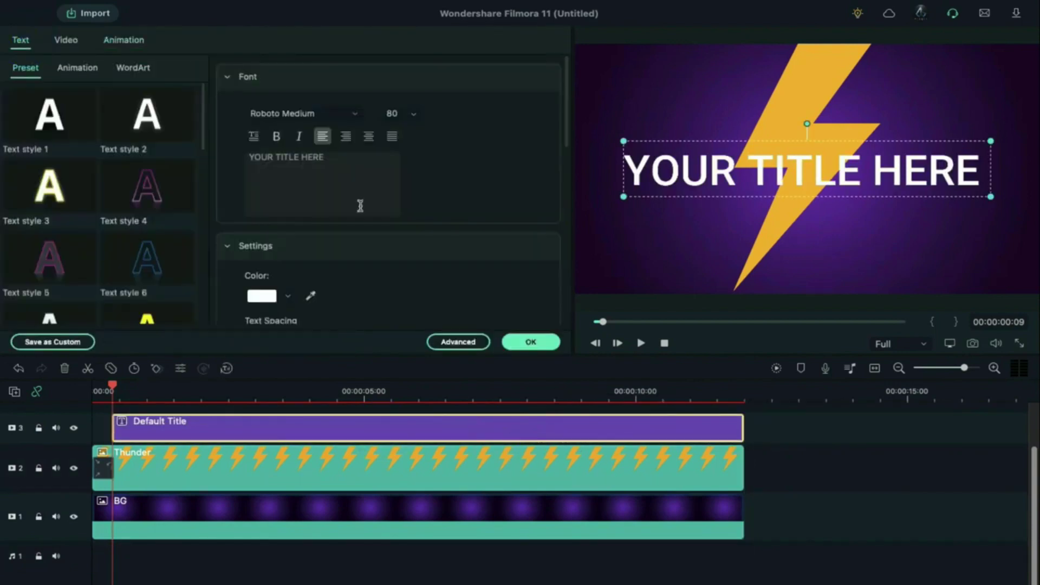
{"action": "left_click", "coordinate": [340, 116]}
{"action": "type", "text": "mor"}
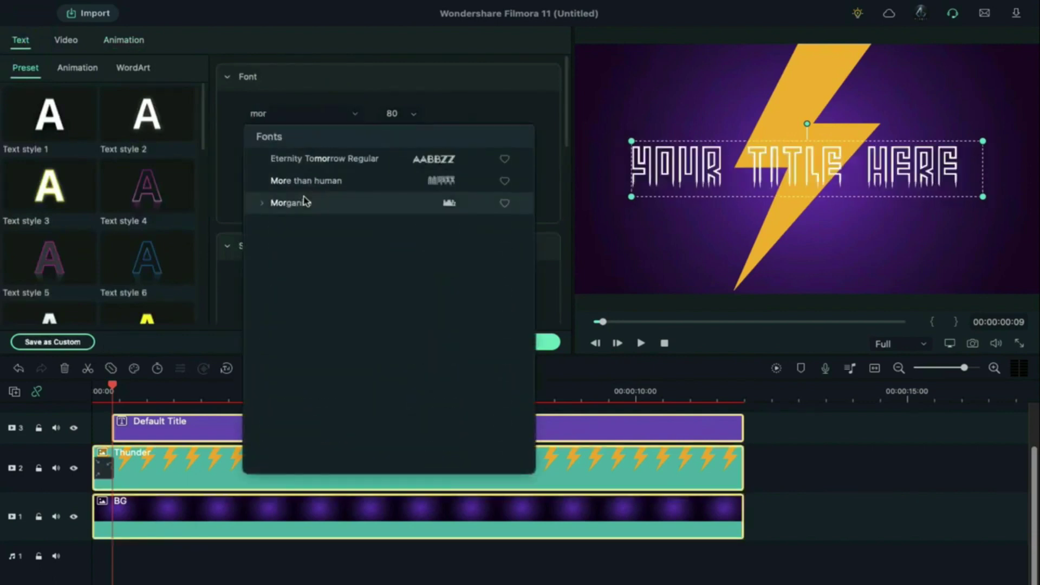
{"action": "left_click", "coordinate": [305, 201]}
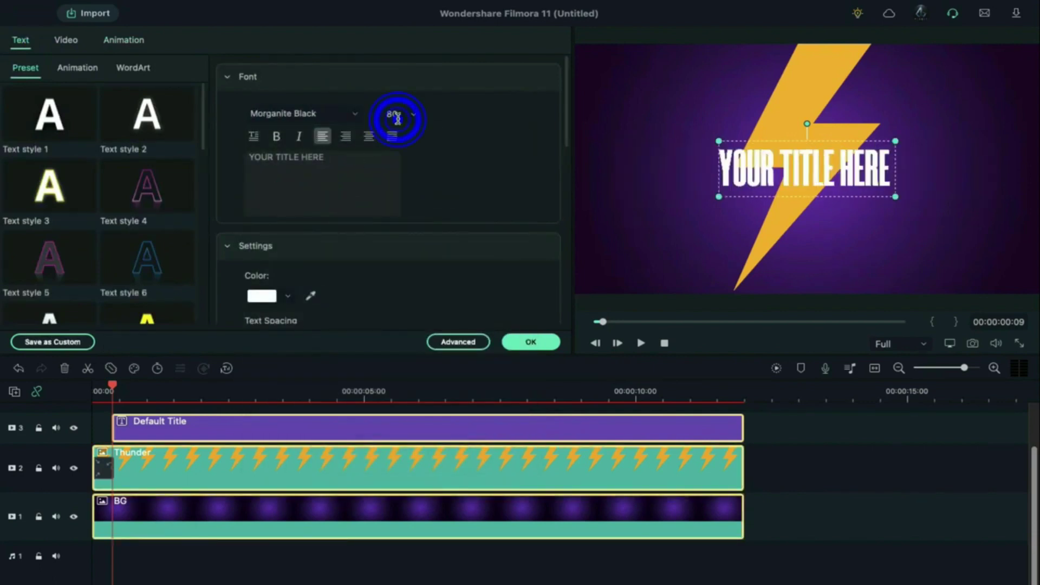
{"action": "key", "text": "Return"}
{"action": "left_click", "coordinate": [369, 168]}
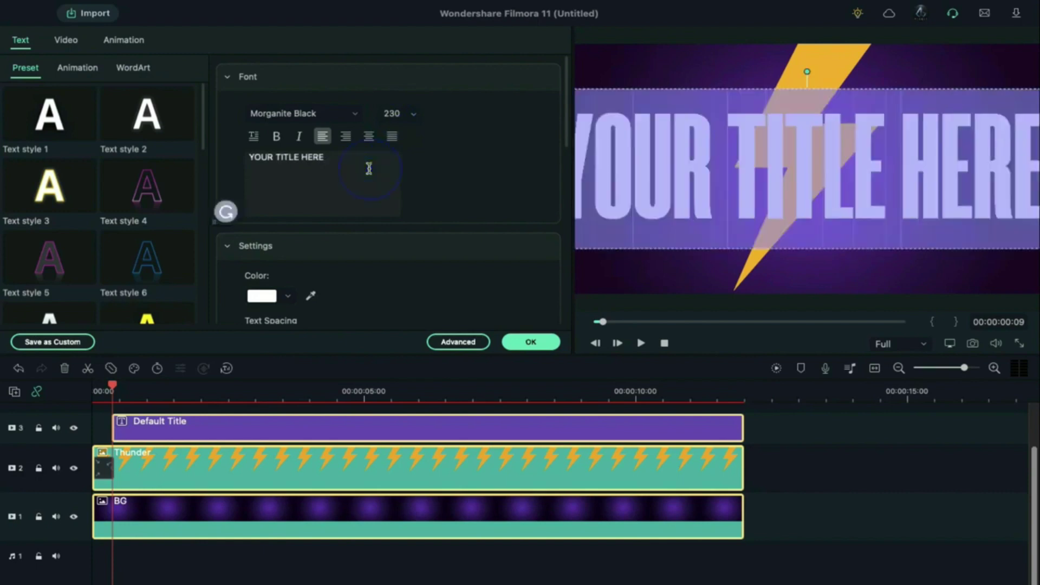
{"action": "type", "text": "LAKERS"}
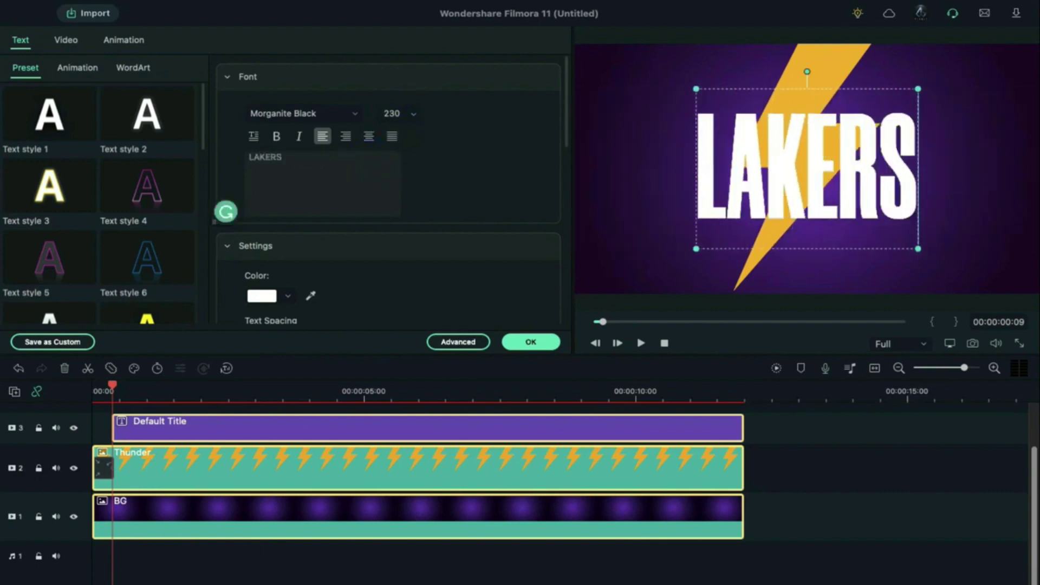
Step: Make the LAKERS text italic and purple with wider letter spacing
{"action": "left_click", "coordinate": [300, 136]}
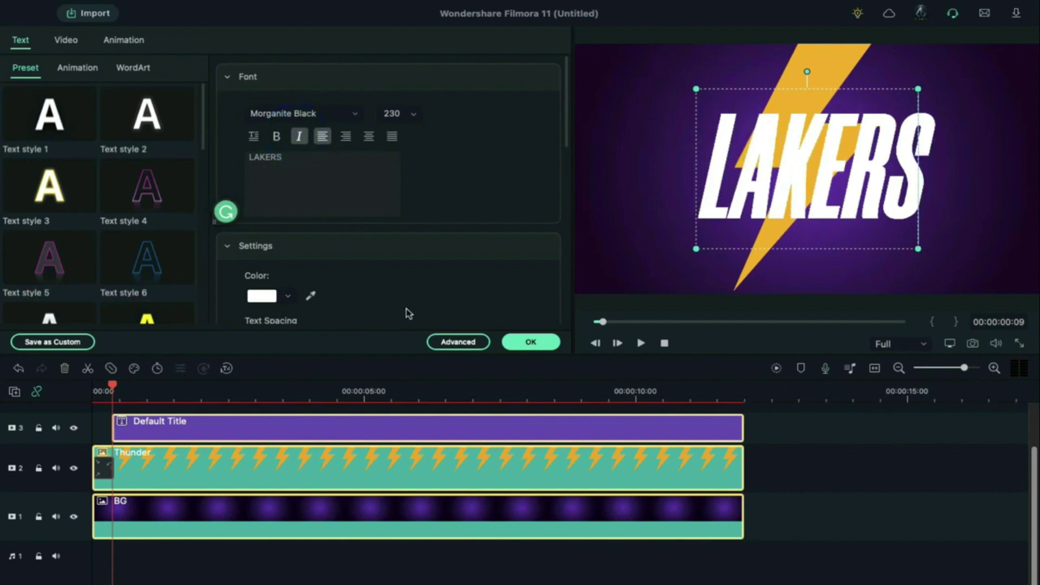
{"action": "scroll", "coordinate": [409, 313], "scroll_direction": "down", "scroll_amount": 1}
{"action": "left_click", "coordinate": [264, 272]}
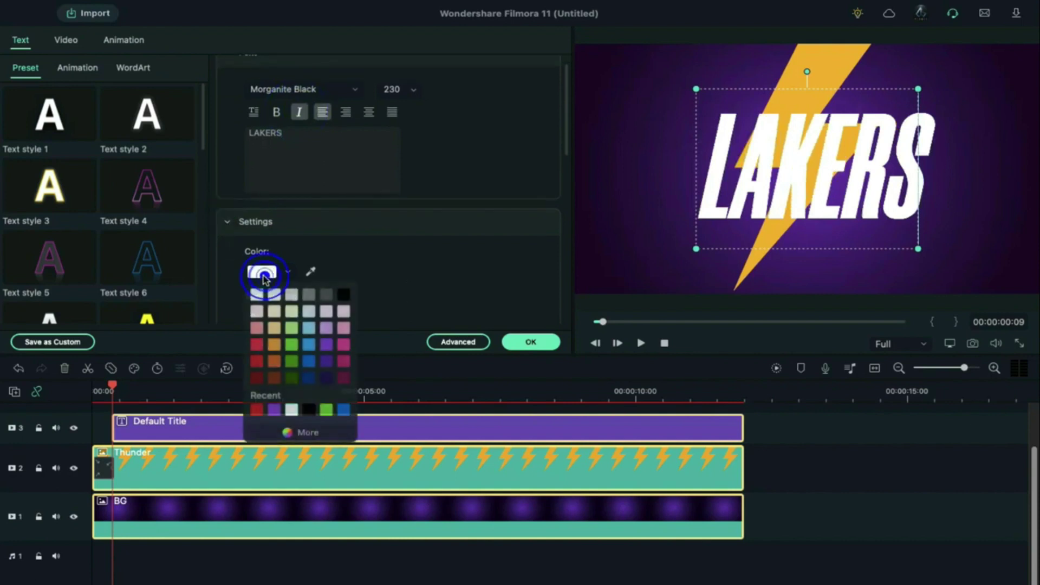
{"action": "left_click", "coordinate": [327, 345]}
{"action": "left_click", "coordinate": [353, 272]}
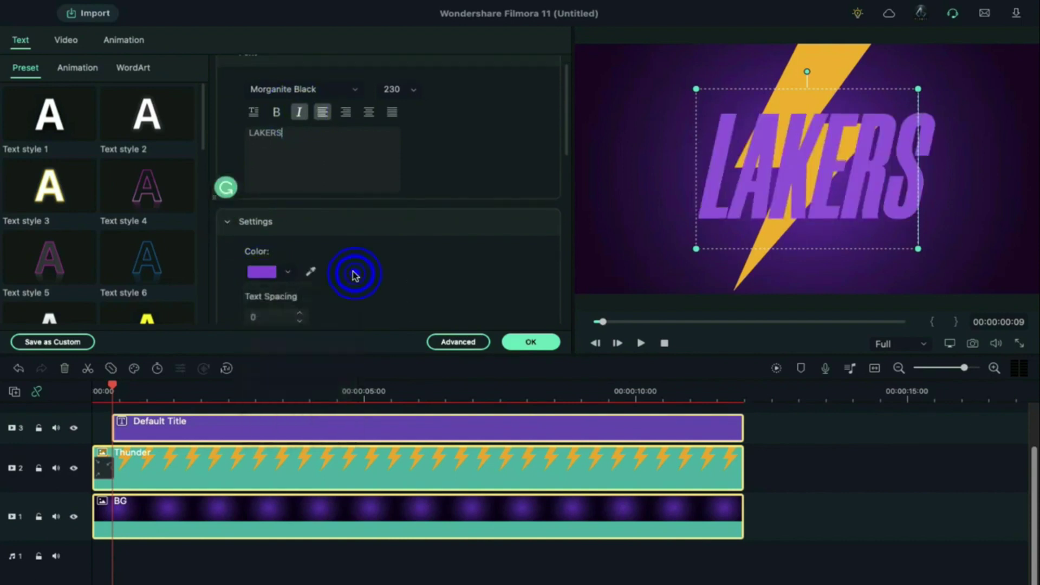
{"action": "scroll", "coordinate": [305, 288], "scroll_direction": "down", "scroll_amount": 1}
{"action": "left_click", "coordinate": [300, 284]}
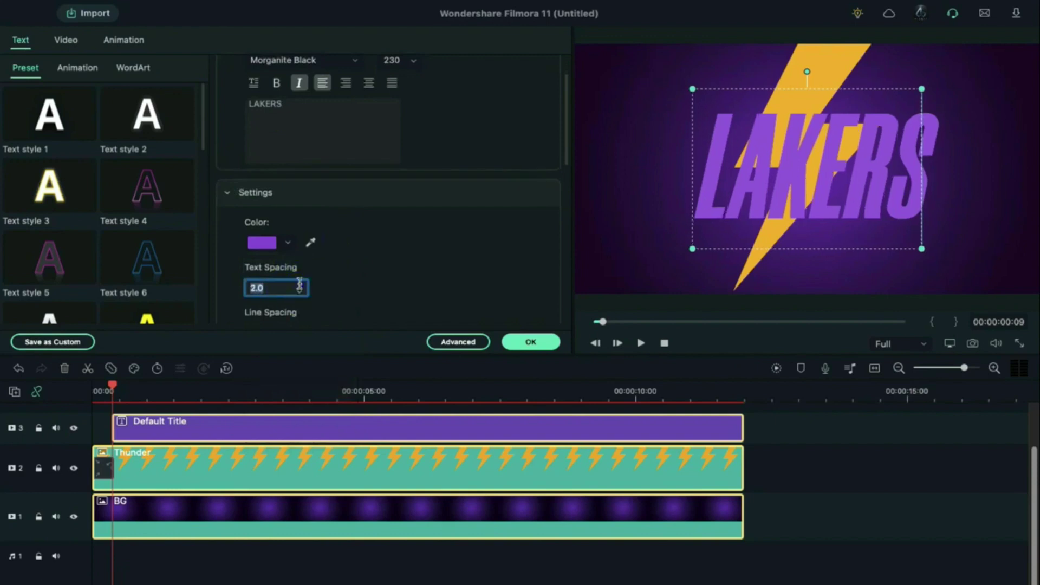
Step: Rotate the title to 270° vertical, set Y to -41, and apply
{"action": "scroll", "coordinate": [404, 292], "scroll_direction": "down", "scroll_amount": 6}
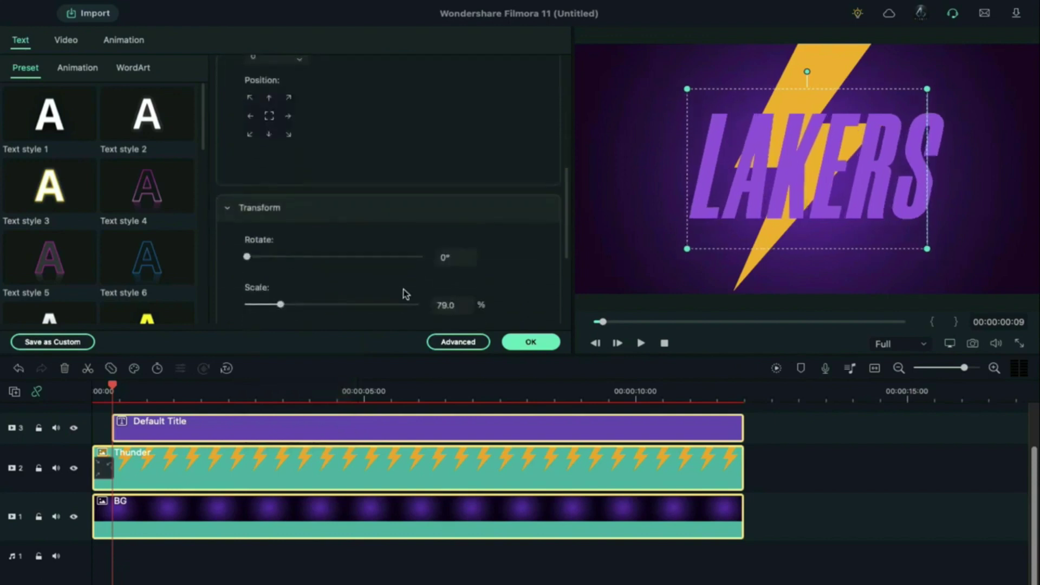
{"action": "left_click_drag", "start_coordinate": [267, 226], "coordinate": [372, 230]}
{"action": "scroll", "coordinate": [358, 282], "scroll_direction": "down", "scroll_amount": 2}
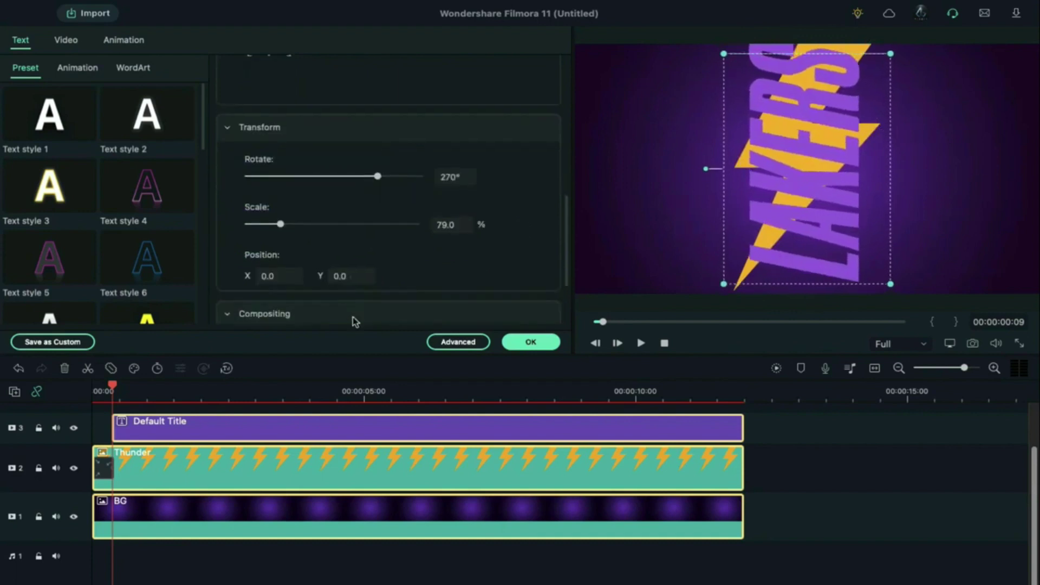
{"action": "left_click_drag", "start_coordinate": [335, 271], "coordinate": [297, 268]}
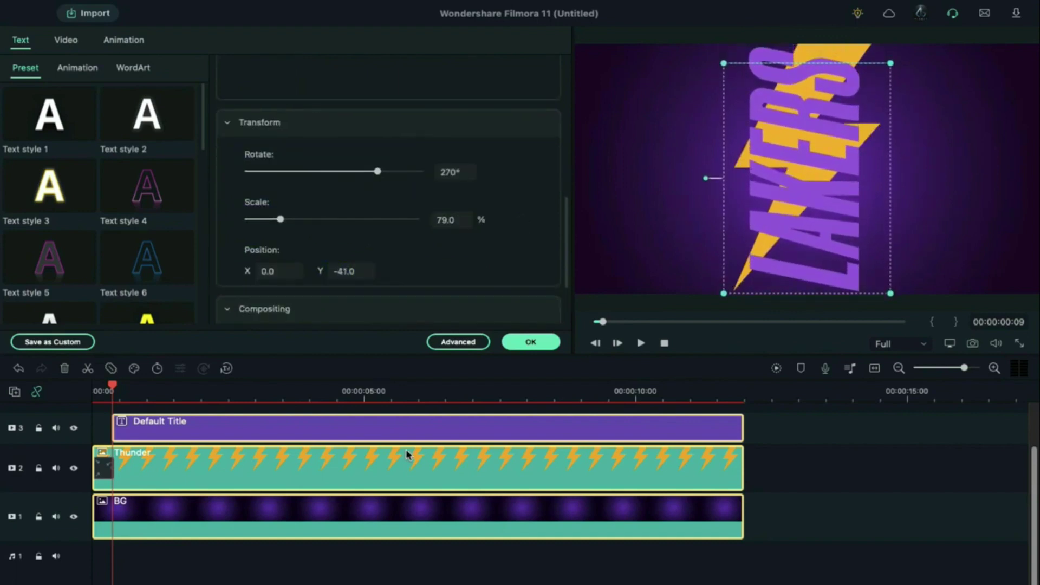
{"action": "left_click", "coordinate": [524, 342]}
Step: Add the Shift Zoom 4 transition to the start of the LAKERS title clip
{"action": "left_click", "coordinate": [238, 51]}
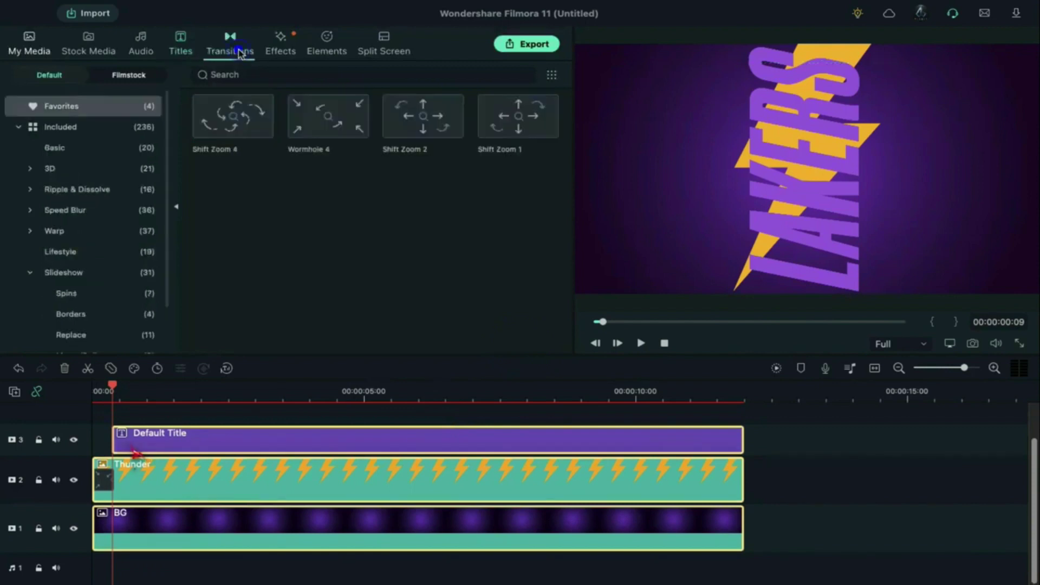
{"action": "left_click_drag", "start_coordinate": [233, 116], "coordinate": [108, 449]}
{"action": "scroll", "coordinate": [130, 452], "scroll_direction": "up", "scroll_amount": 1}
Step: Paste a copy of the LAKERS title onto a new fourth video track and open it
{"action": "left_click", "coordinate": [159, 456]}
{"action": "left_click", "coordinate": [15, 391]}
{"action": "left_click", "coordinate": [33, 395]}
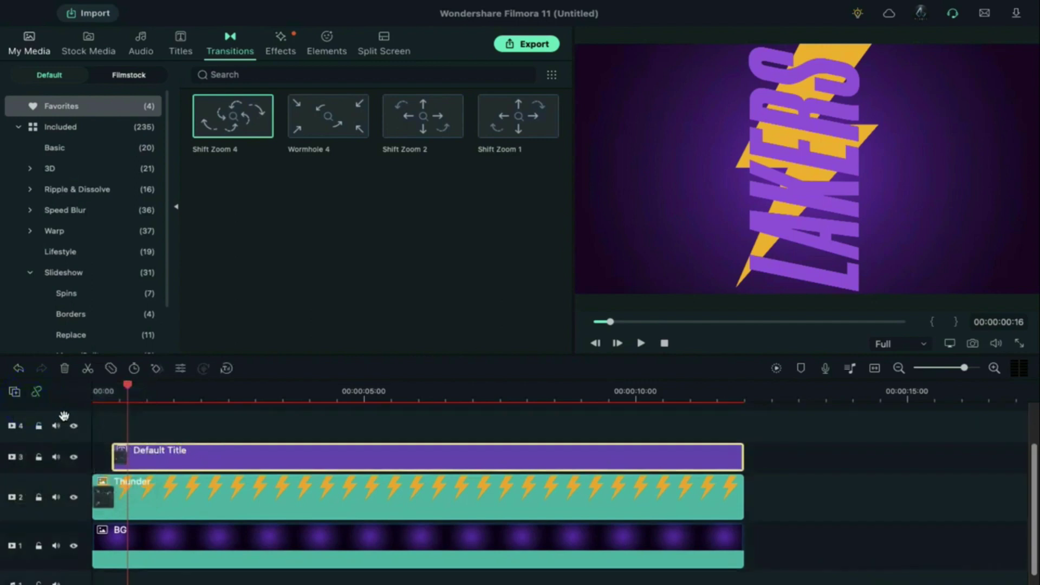
{"action": "left_click", "coordinate": [112, 397]}
{"action": "key", "text": "super+v"}
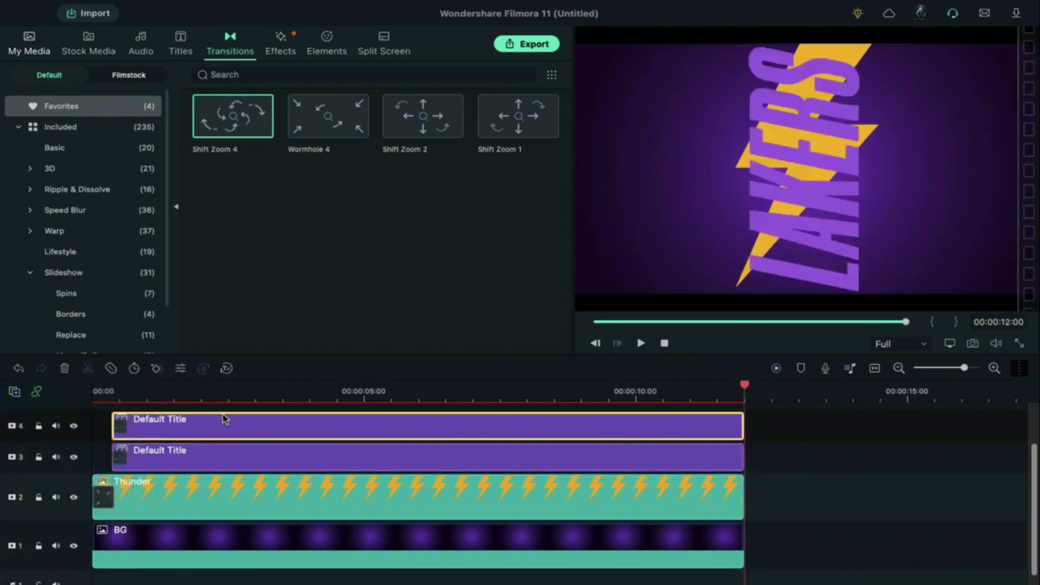
{"action": "double_click", "coordinate": [232, 429]}
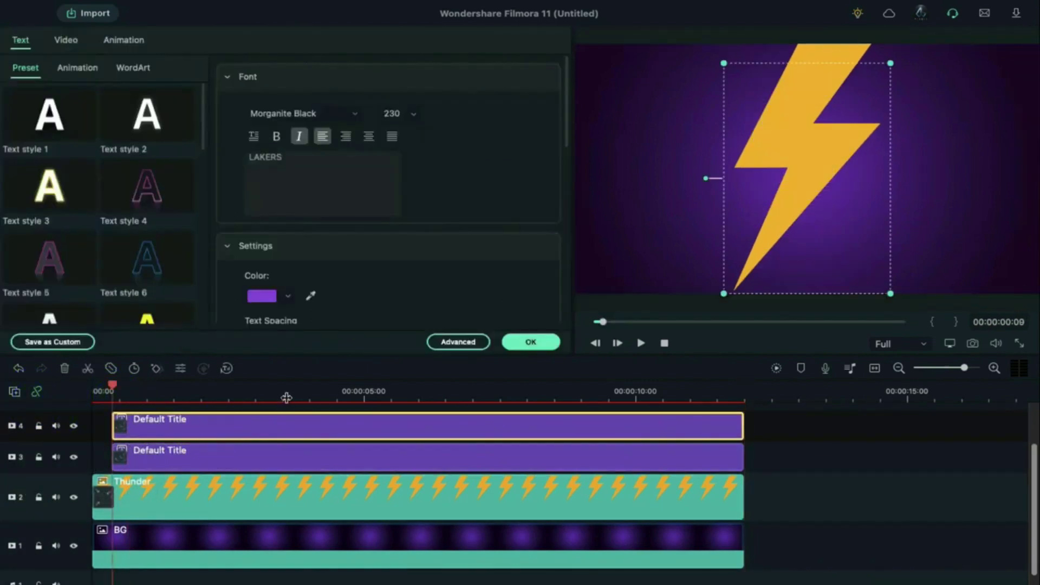
Step: In the advanced editor, turn off the text fill of the copied LAKERS title
{"action": "left_click", "coordinate": [286, 398]}
{"action": "left_click", "coordinate": [452, 341]}
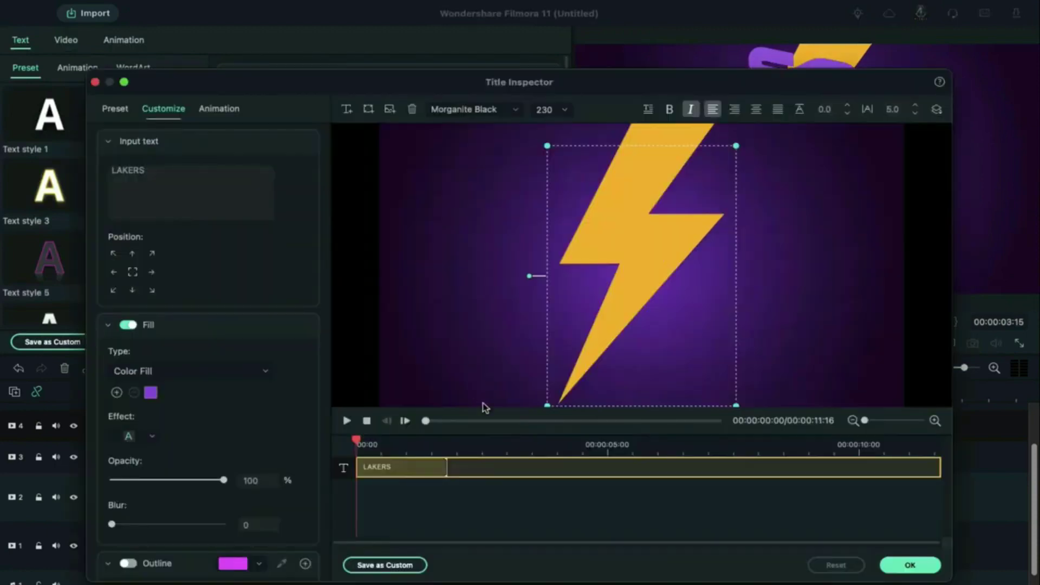
{"action": "left_click", "coordinate": [507, 445]}
{"action": "left_click", "coordinate": [128, 325]}
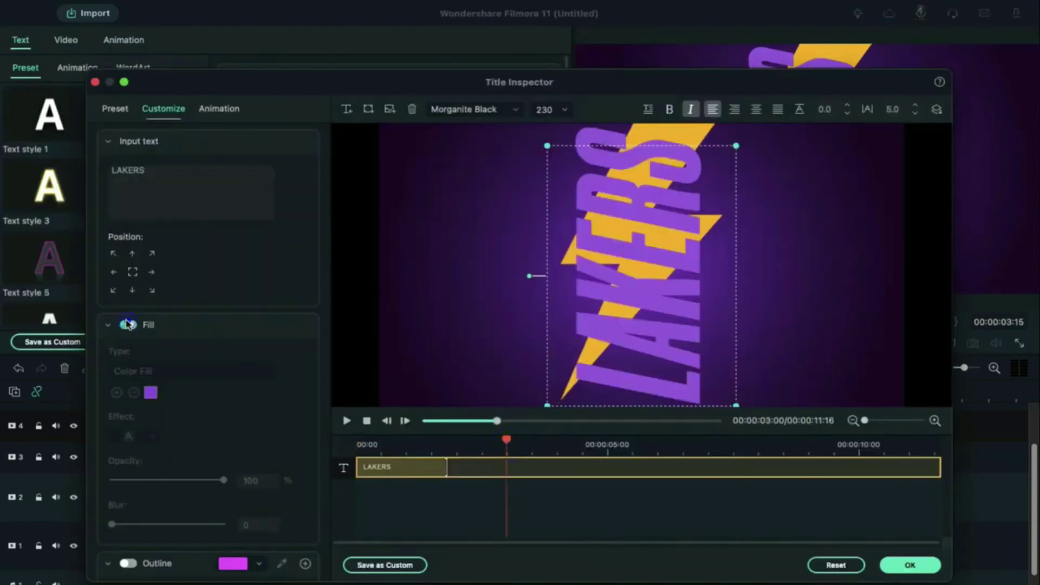
Step: Give the text a white outline of thickness 2 and nudge it up-left
{"action": "scroll", "coordinate": [217, 436], "scroll_direction": "down", "scroll_amount": 6}
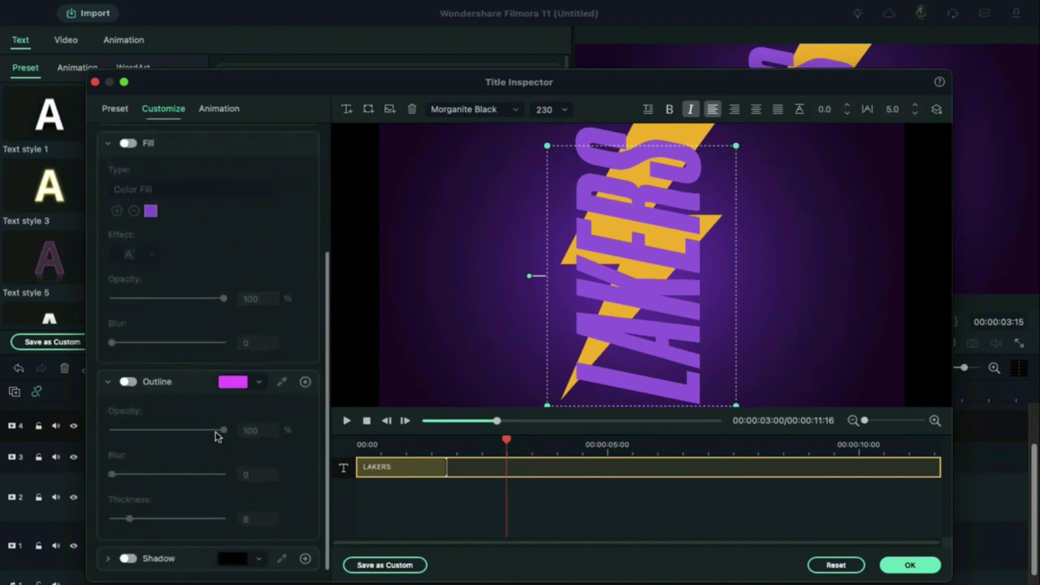
{"action": "left_click", "coordinate": [128, 383]}
{"action": "left_click", "coordinate": [238, 383]}
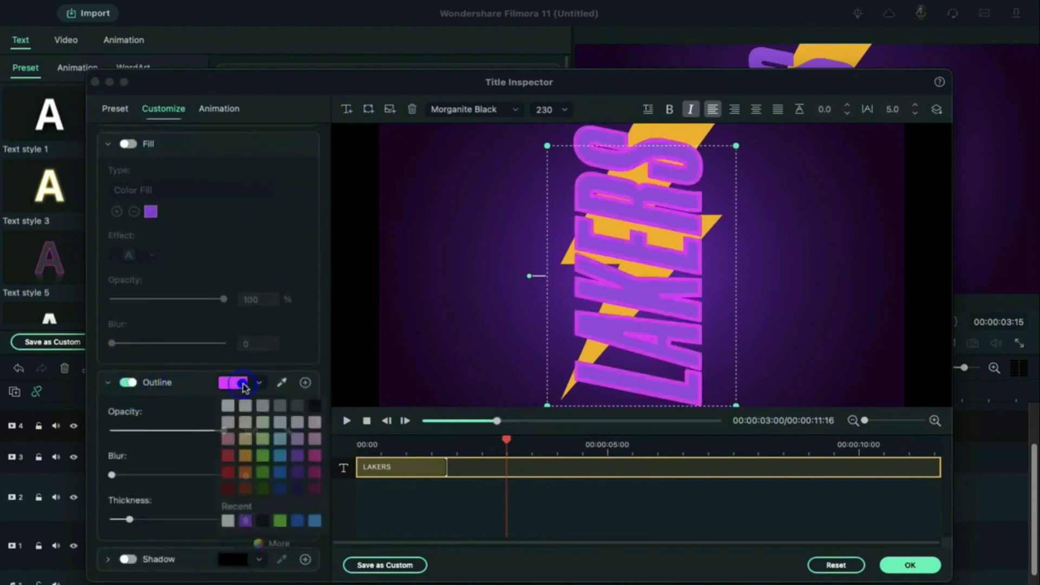
{"action": "left_click", "coordinate": [227, 407]}
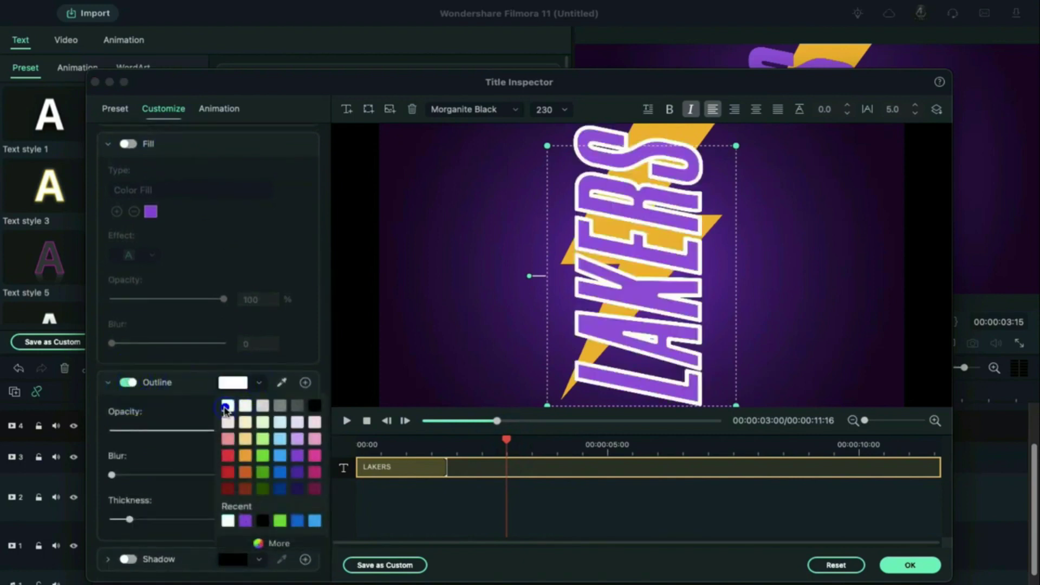
{"action": "left_click", "coordinate": [171, 389]}
{"action": "left_click", "coordinate": [125, 520]}
{"action": "left_click_drag", "start_coordinate": [122, 521], "coordinate": [116, 520]}
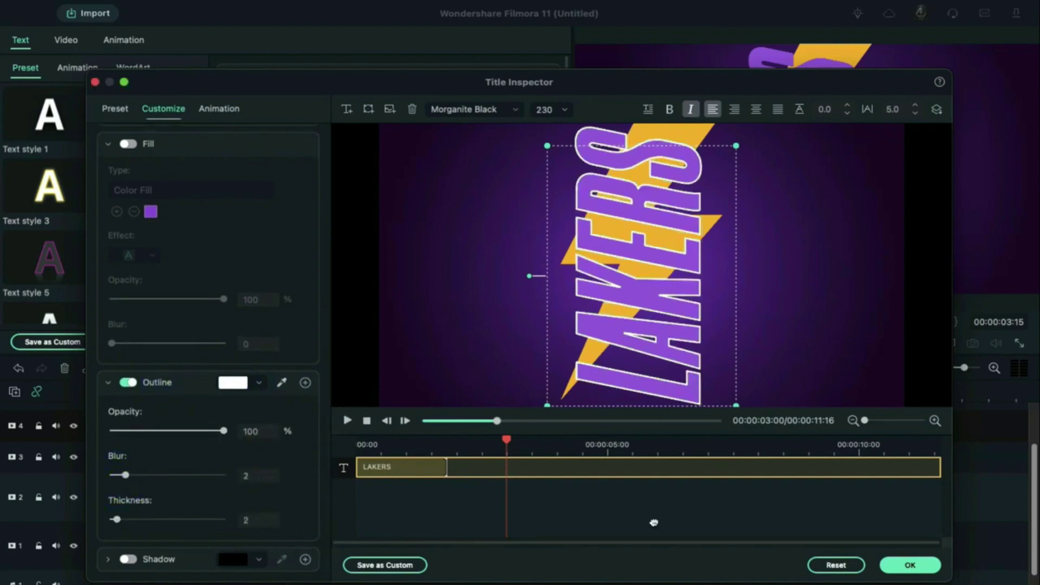
{"action": "left_click_drag", "start_coordinate": [688, 354], "coordinate": [681, 345]}
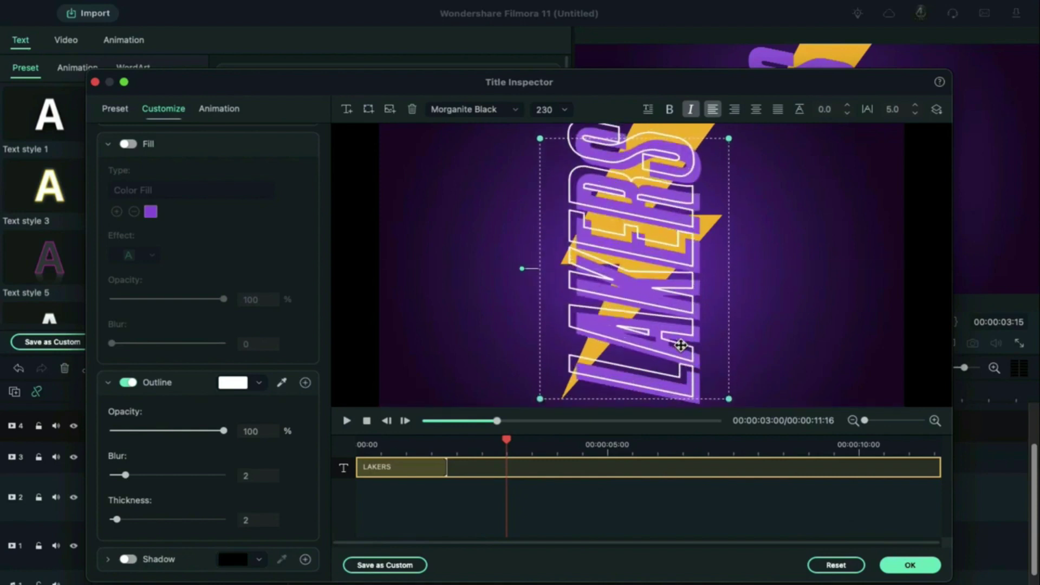
{"action": "left_click", "coordinate": [912, 566]}
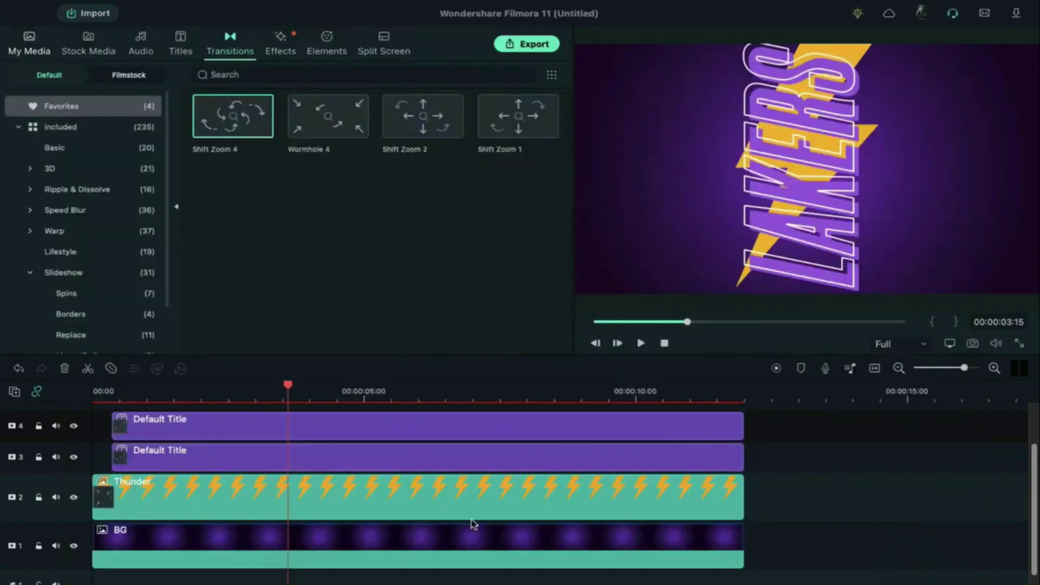
Step: Add a Shift Zoom 2 transition to the track-4 title with a 10-frame duration
{"action": "scroll", "coordinate": [486, 517], "scroll_direction": "up", "scroll_amount": 1}
{"action": "left_click_drag", "start_coordinate": [417, 135], "coordinate": [124, 442]}
{"action": "double_click", "coordinate": [120, 447]}
{"action": "left_click", "coordinate": [184, 127]}
{"action": "key", "text": "Return"}
{"action": "left_click", "coordinate": [520, 341]}
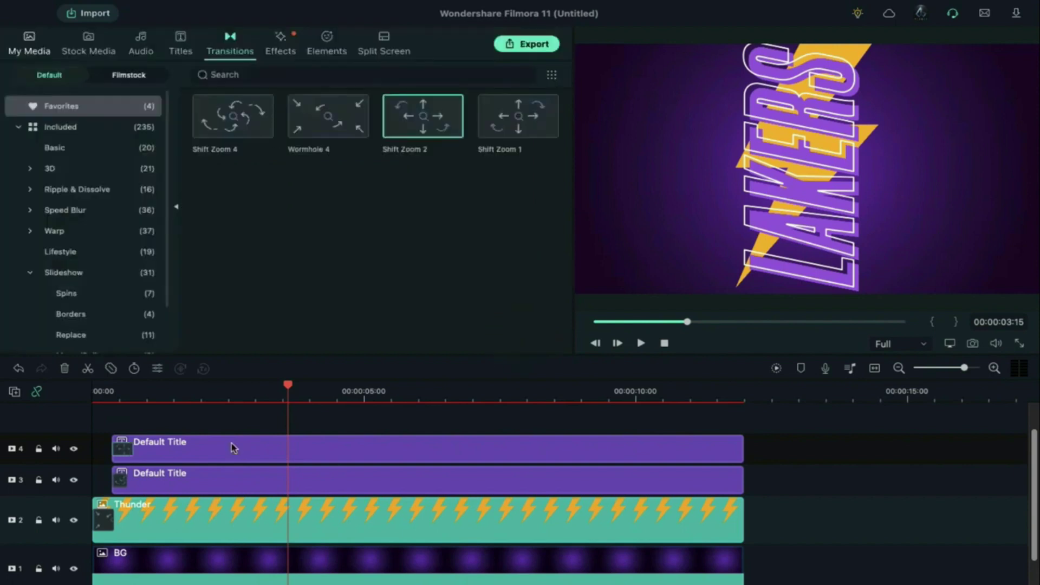
Step: Paste another copy of the title onto a new fifth track and open it
{"action": "scroll", "coordinate": [242, 465], "scroll_direction": "up", "scroll_amount": 1}
{"action": "left_click", "coordinate": [262, 464]}
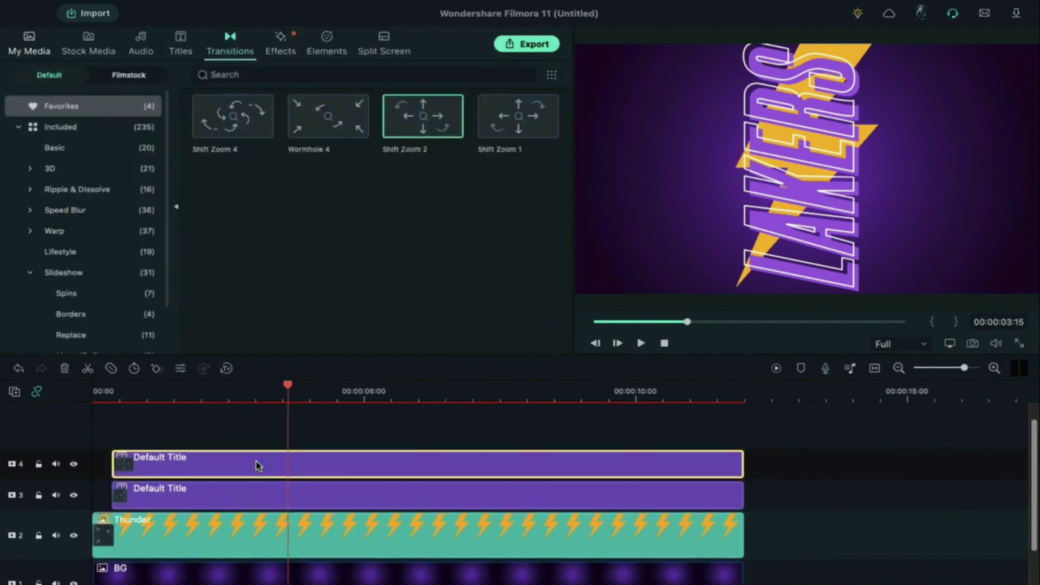
{"action": "left_click", "coordinate": [14, 391]}
{"action": "left_click", "coordinate": [24, 396]}
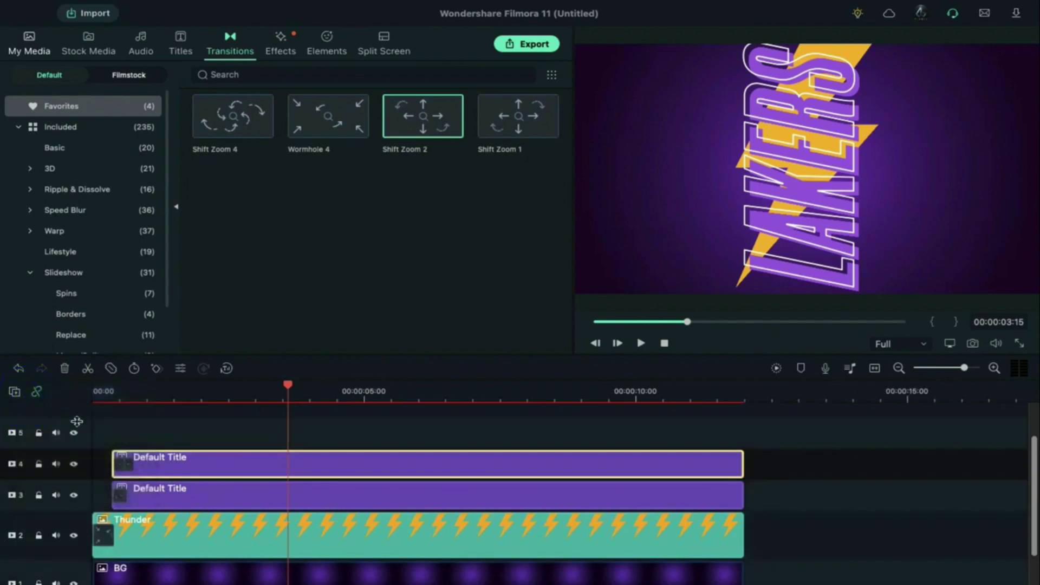
{"action": "left_click", "coordinate": [112, 400]}
{"action": "key", "text": "ctrl+v"}
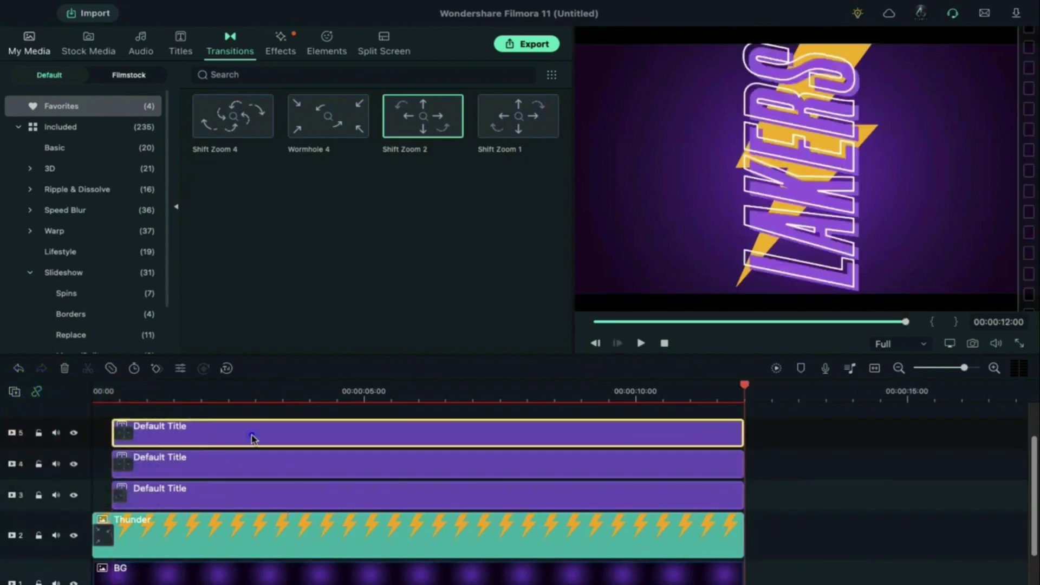
{"action": "double_click", "coordinate": [251, 435]}
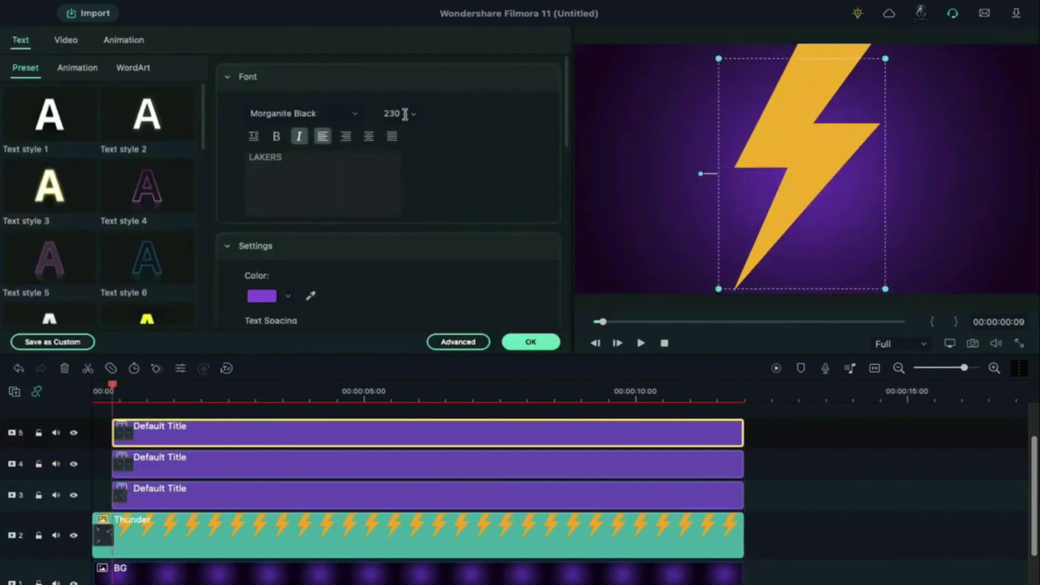
Step: Set the copied title to size 42 and replace its outline with a white fill
{"action": "left_click", "coordinate": [414, 114]}
{"action": "left_click", "coordinate": [399, 206]}
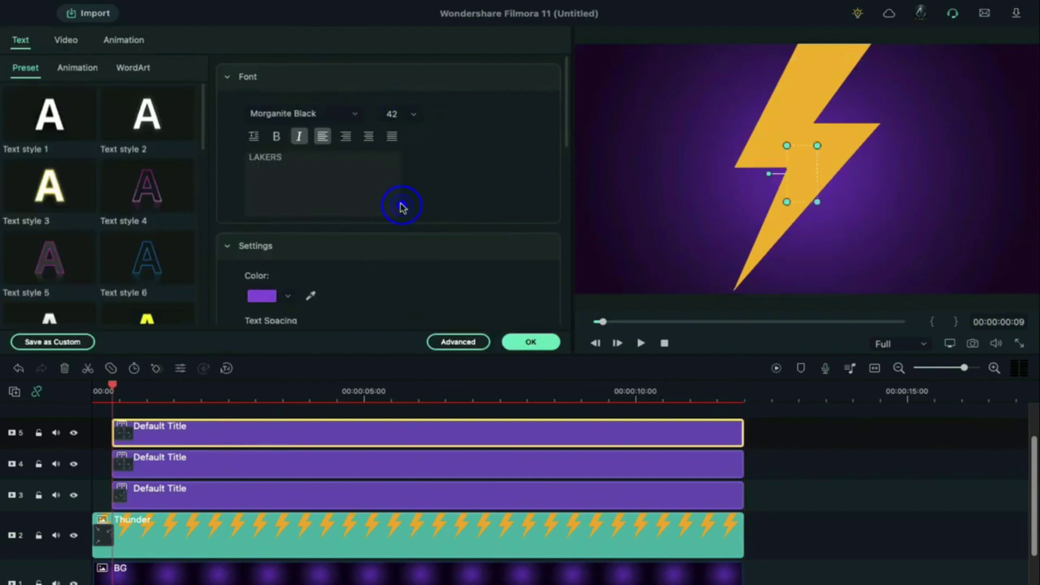
{"action": "left_click", "coordinate": [459, 342]}
{"action": "left_click", "coordinate": [504, 443]}
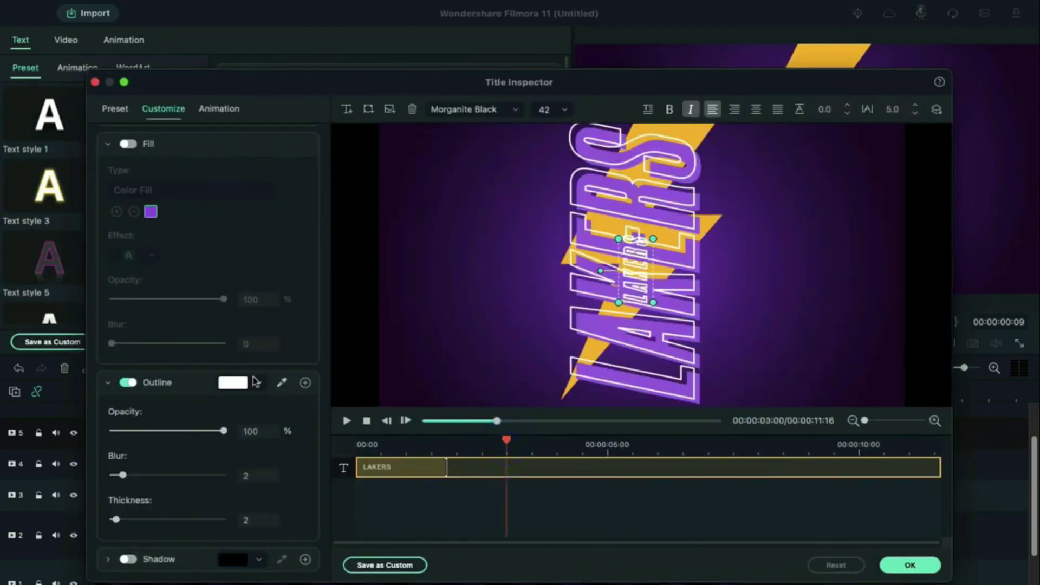
{"action": "left_click", "coordinate": [128, 383]}
{"action": "scroll", "coordinate": [232, 267], "scroll_direction": "up", "scroll_amount": 3}
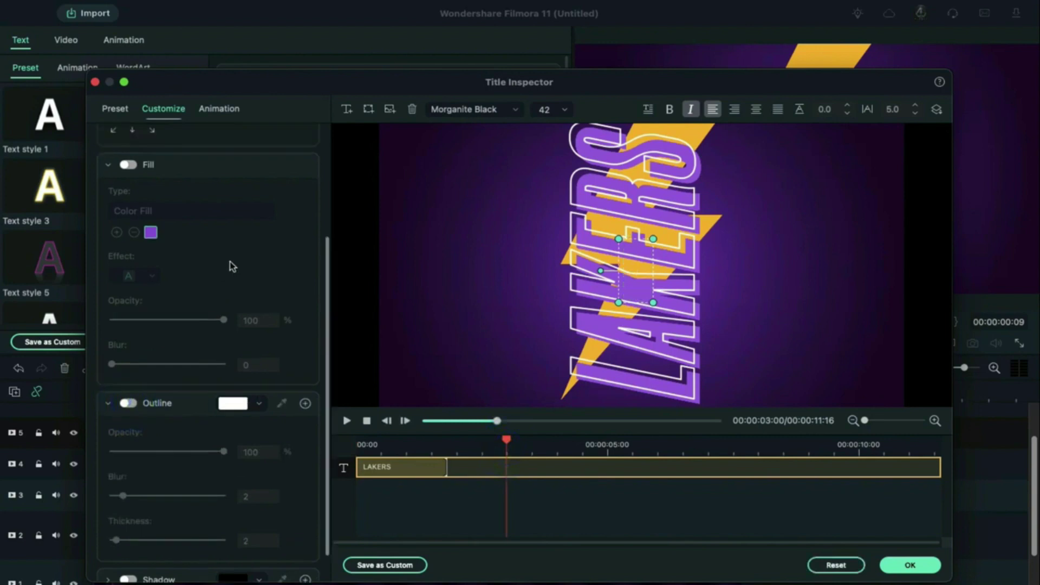
{"action": "left_click", "coordinate": [130, 230]}
{"action": "left_click", "coordinate": [151, 298]}
{"action": "left_click", "coordinate": [156, 318]}
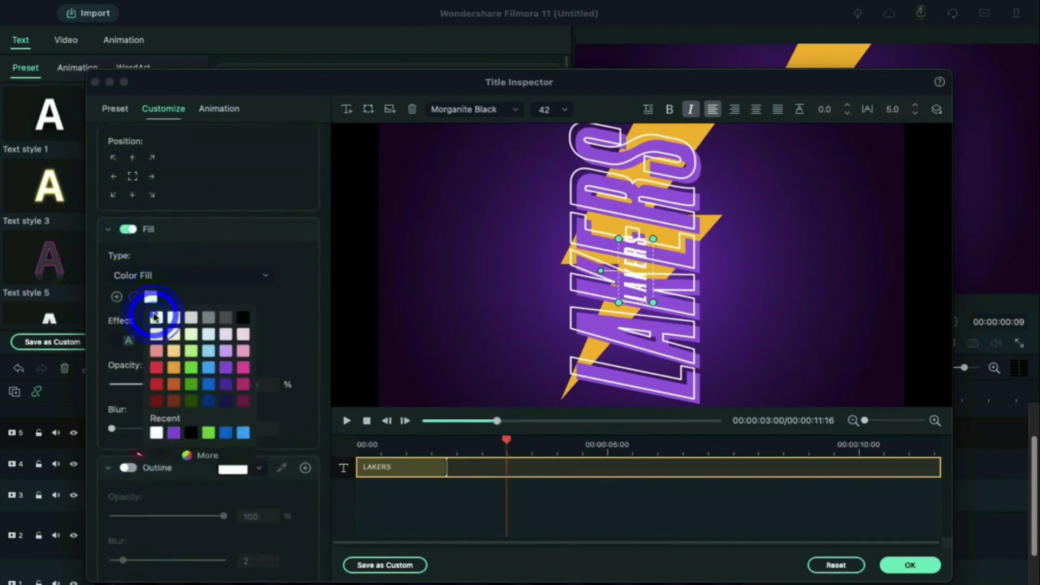
Step: Widen letter spacing to 10 and move the small LAKERS beside the big title
{"action": "scroll", "coordinate": [275, 312], "scroll_direction": "down", "scroll_amount": 1}
{"action": "scroll", "coordinate": [275, 313], "scroll_direction": "down", "scroll_amount": 1}
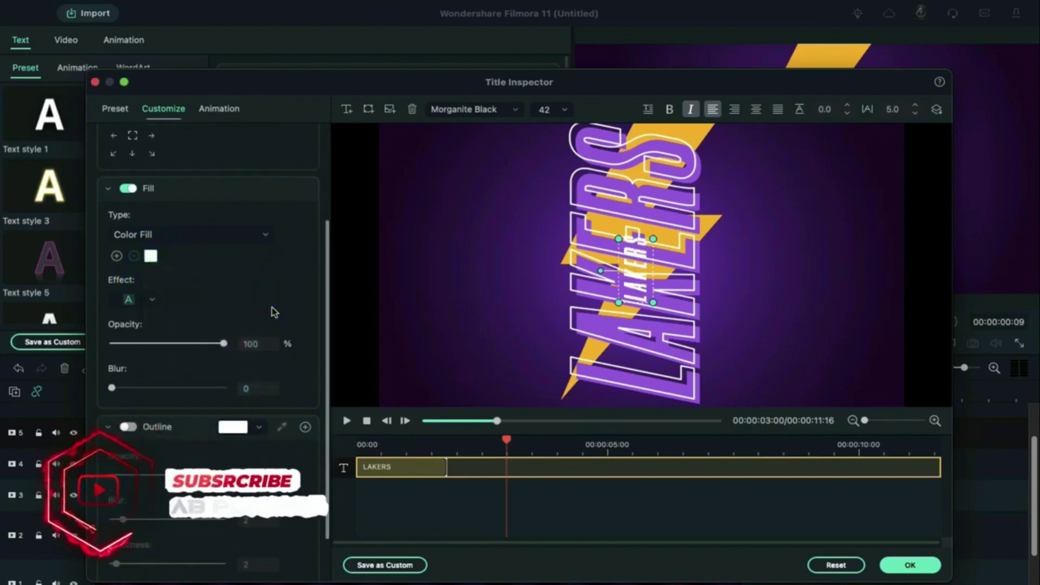
{"action": "left_click", "coordinate": [916, 105]}
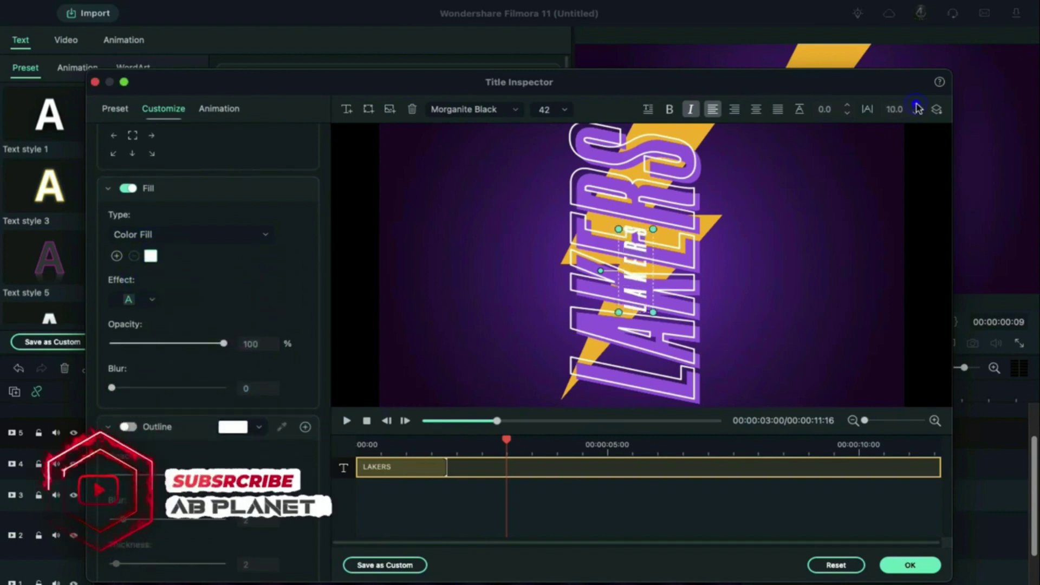
{"action": "left_click_drag", "start_coordinate": [639, 293], "coordinate": [733, 320]}
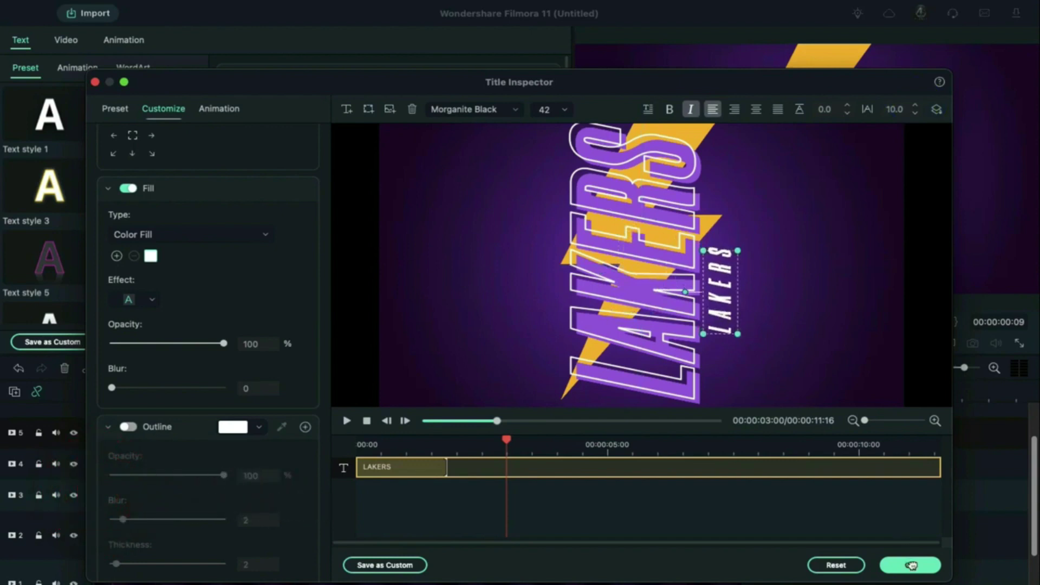
{"action": "left_click", "coordinate": [912, 565]}
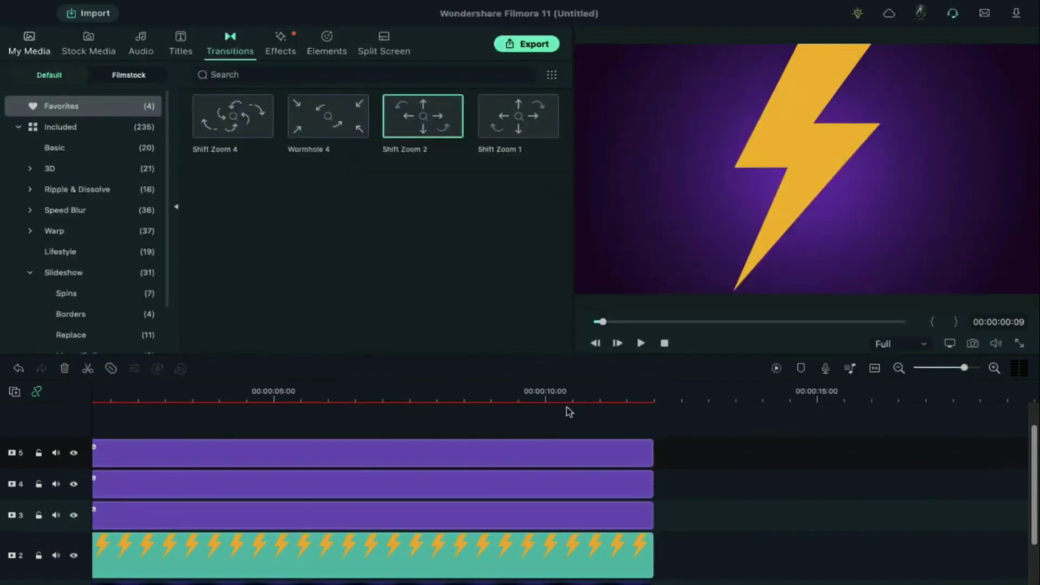
Step: Add an Evaporate 2 transition to the small LAKERS title on track 5
{"action": "scroll", "coordinate": [531, 453], "scroll_direction": "up", "scroll_amount": 2}
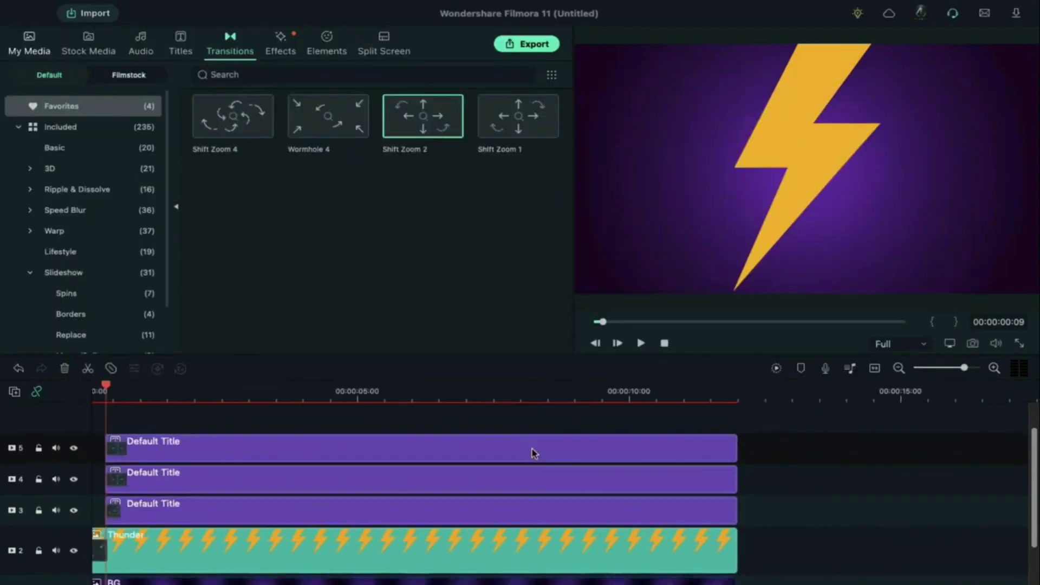
{"action": "left_click", "coordinate": [61, 127]}
{"action": "scroll", "coordinate": [497, 263], "scroll_direction": "down", "scroll_amount": 10}
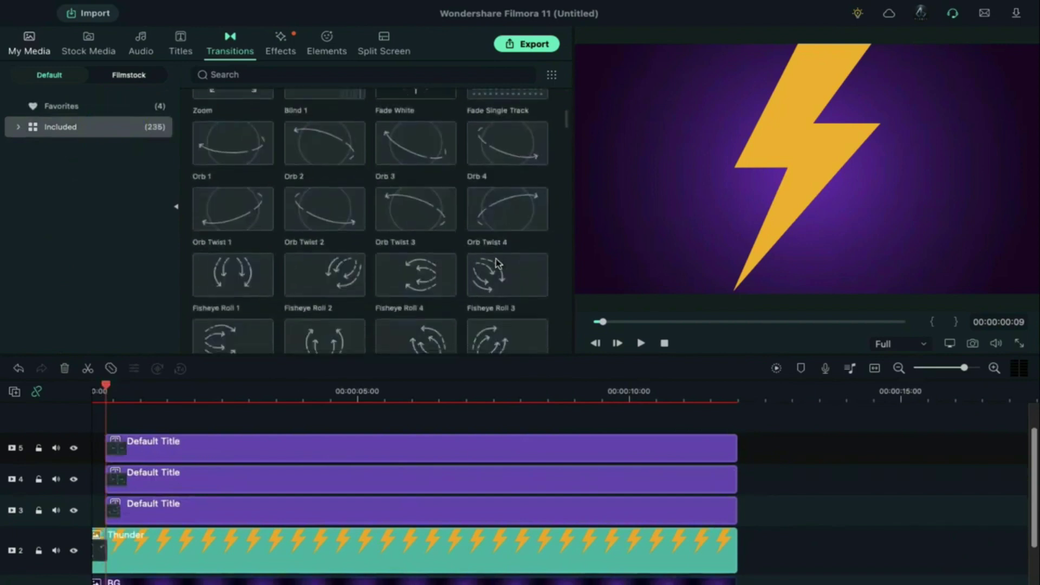
{"action": "left_click_drag", "start_coordinate": [497, 263], "coordinate": [126, 445]}
{"action": "double_click", "coordinate": [120, 449]}
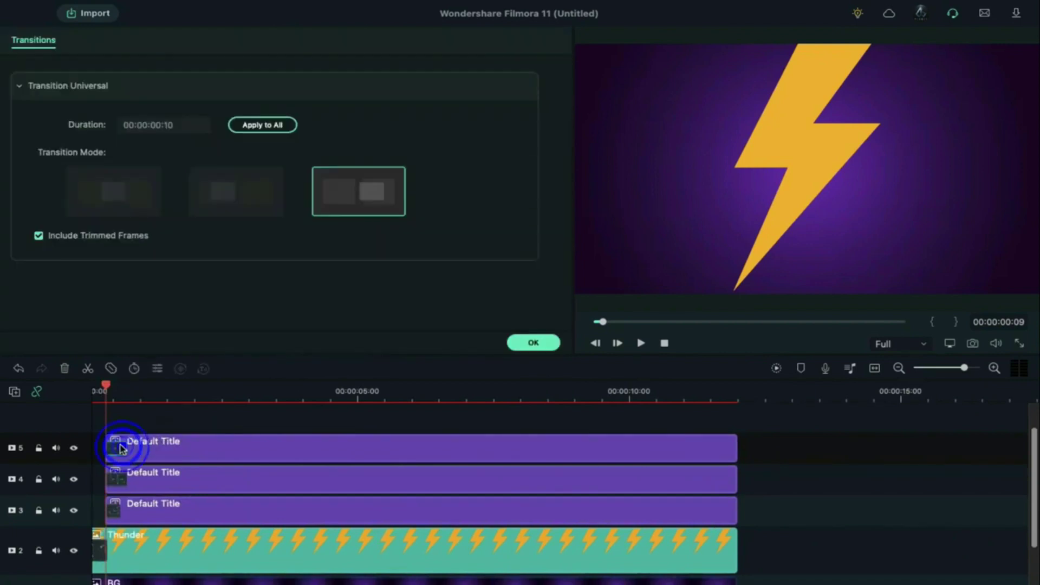
{"action": "left_click", "coordinate": [184, 123]}
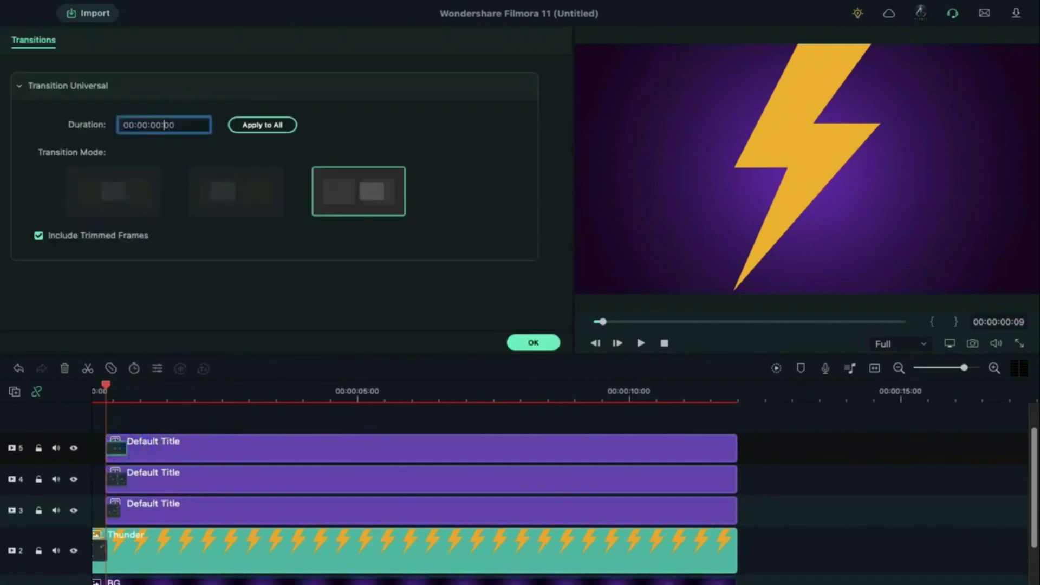
{"action": "left_click", "coordinate": [525, 345]}
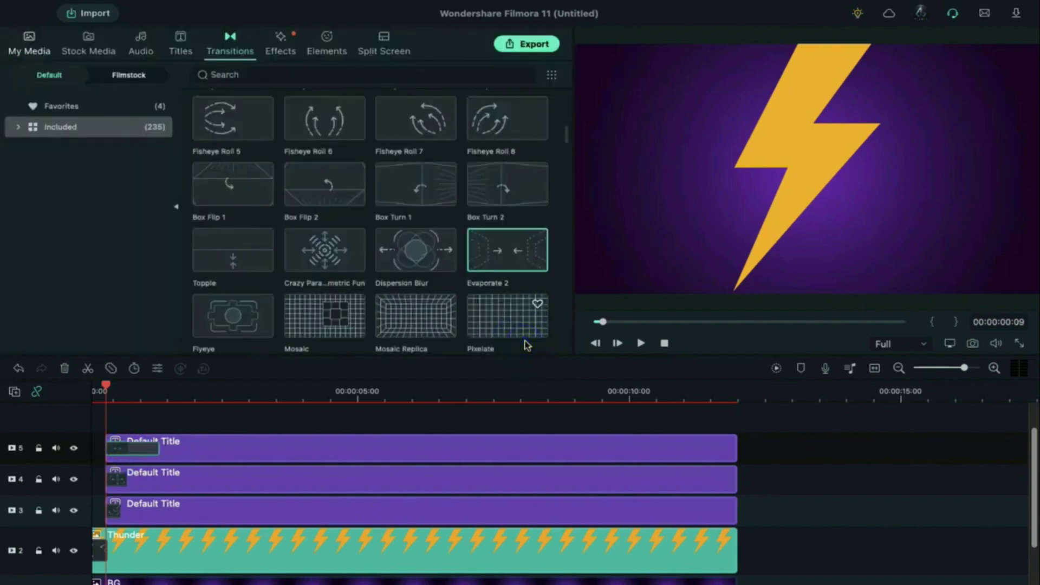
Step: Place a Default Title on track 5 near 14 seconds and open it
{"action": "left_click", "coordinate": [184, 51]}
{"action": "left_click_drag", "start_coordinate": [233, 116], "coordinate": [780, 455]}
{"action": "left_click", "coordinate": [830, 396]}
{"action": "double_click", "coordinate": [855, 458]}
Step: Change the title text to 8 in Morganite Black at size 280
{"action": "left_click", "coordinate": [328, 109]}
{"action": "type", "text": "mor"}
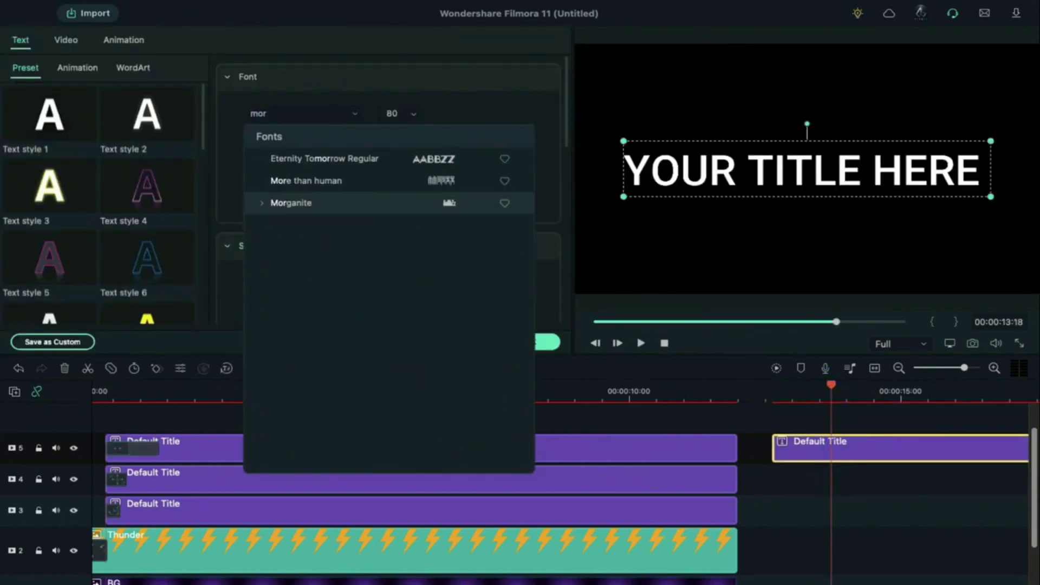
{"action": "left_click", "coordinate": [358, 203]}
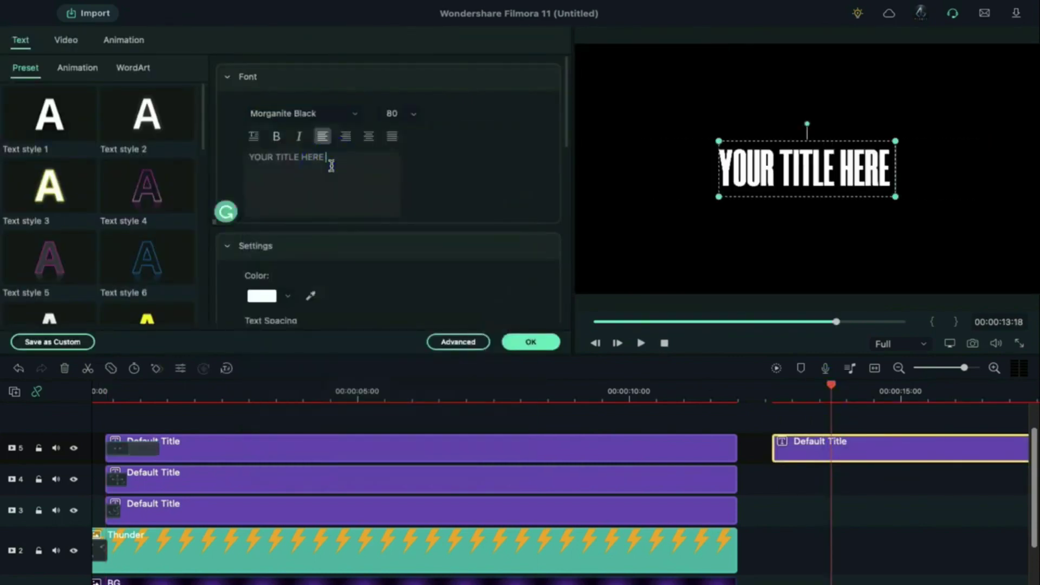
{"action": "key", "text": "ctrl+a"}
{"action": "type", "text": "8"}
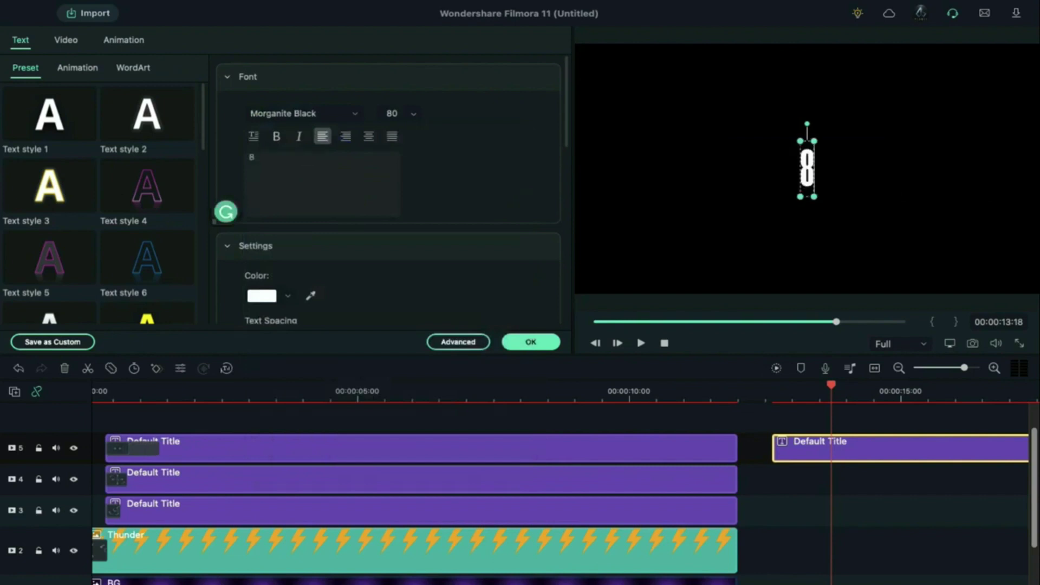
{"action": "left_click", "coordinate": [414, 114]}
{"action": "left_click", "coordinate": [401, 300]}
{"action": "left_click", "coordinate": [531, 342]}
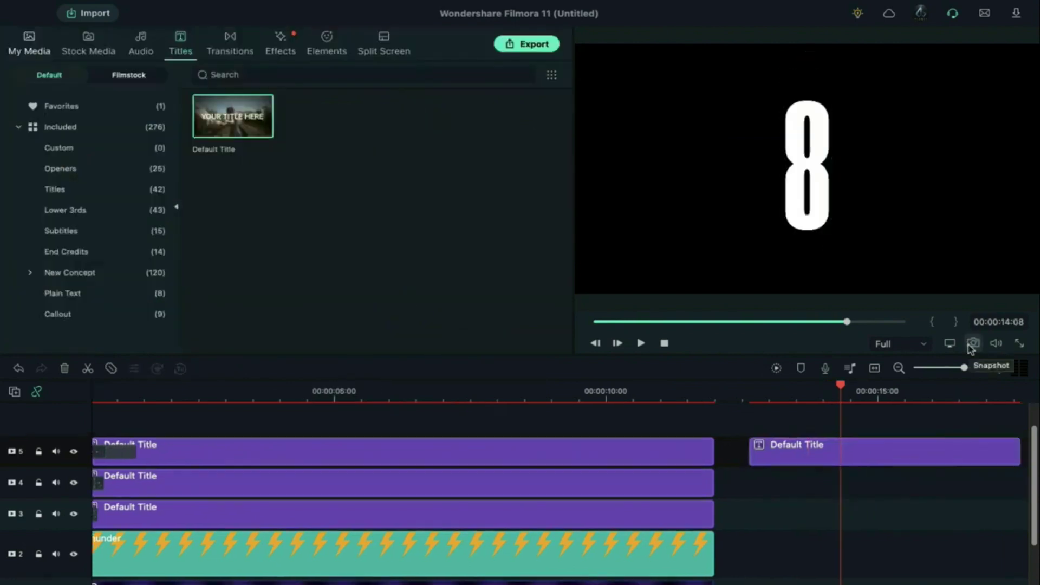
Step: Save a snapshot of the 8 into the project media and reopen the title
{"action": "left_click", "coordinate": [973, 343]}
{"action": "left_click", "coordinate": [643, 373]}
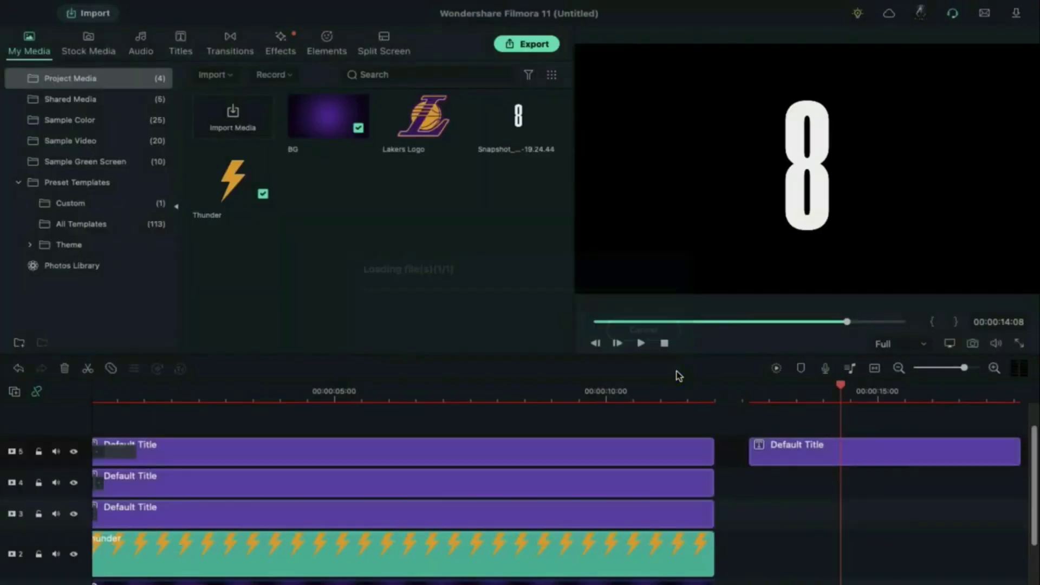
{"action": "double_click", "coordinate": [857, 453]}
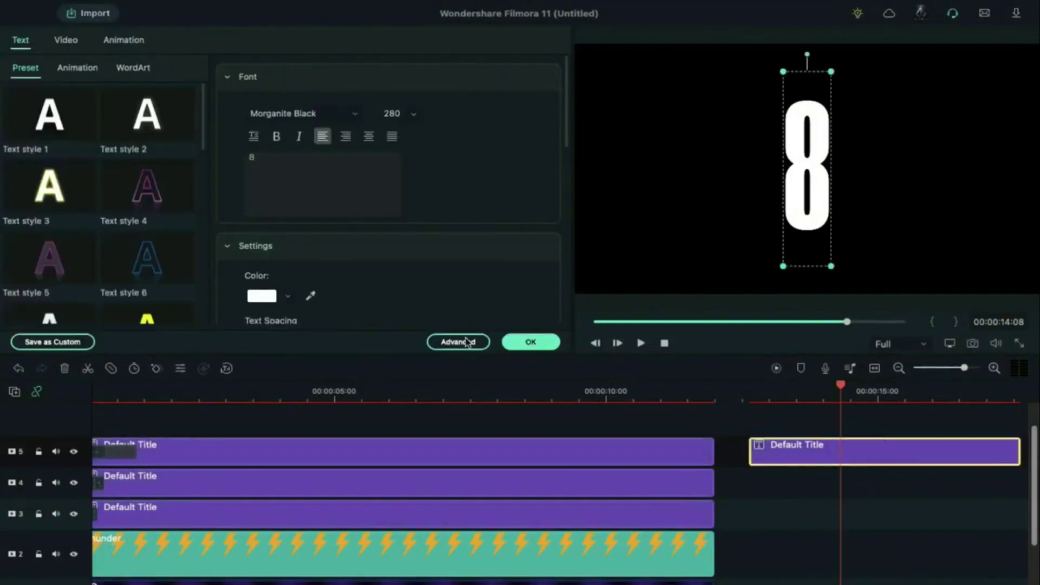
Step: Turn the 8 into a hollow white outline of thickness 2 with no fill
{"action": "left_click", "coordinate": [458, 342]}
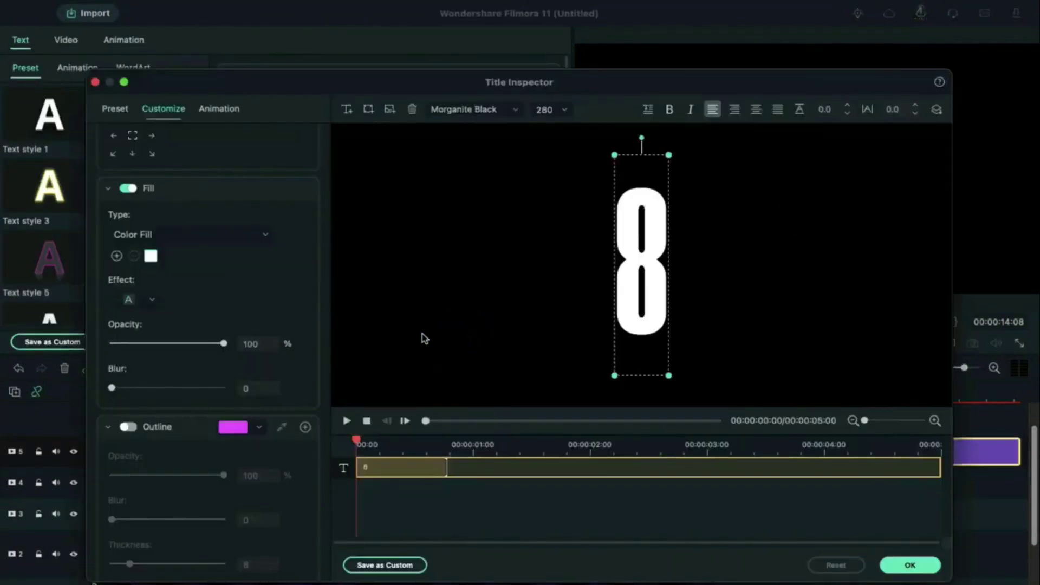
{"action": "left_click", "coordinate": [129, 427]}
{"action": "left_click", "coordinate": [237, 427]}
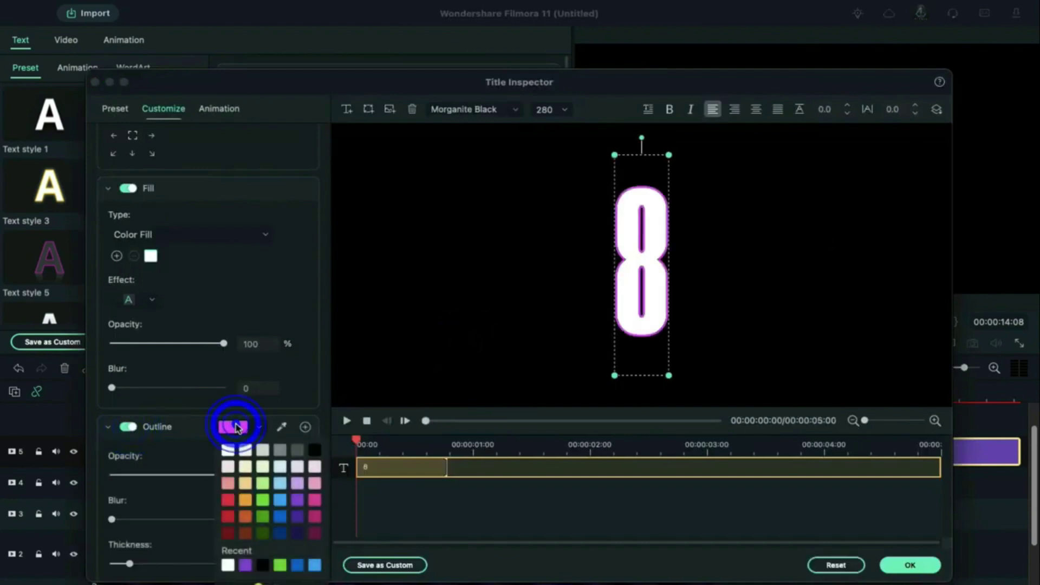
{"action": "left_click", "coordinate": [228, 450]}
{"action": "left_click", "coordinate": [130, 564]}
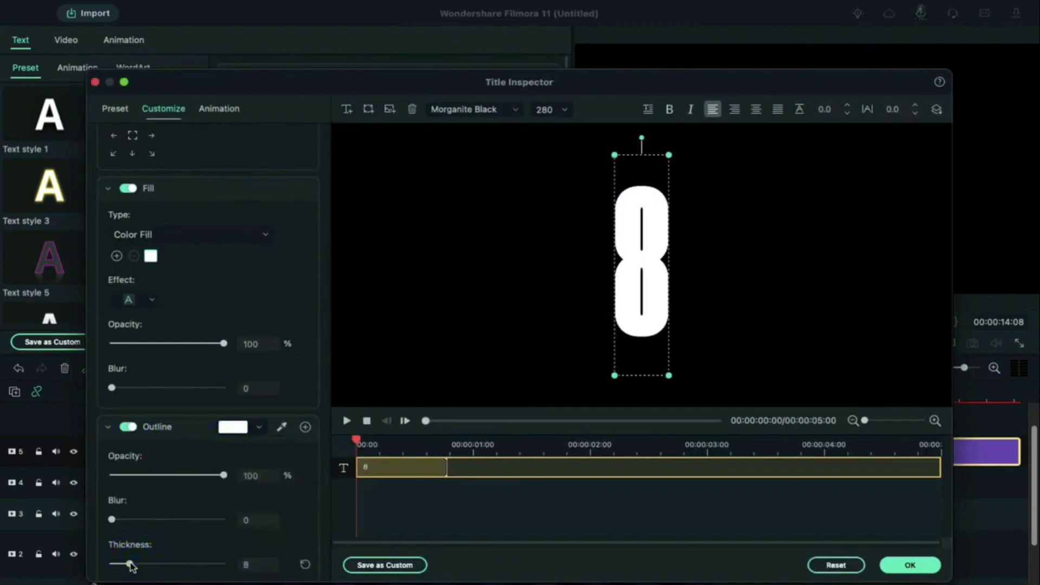
{"action": "left_click_drag", "start_coordinate": [130, 564], "coordinate": [117, 564]}
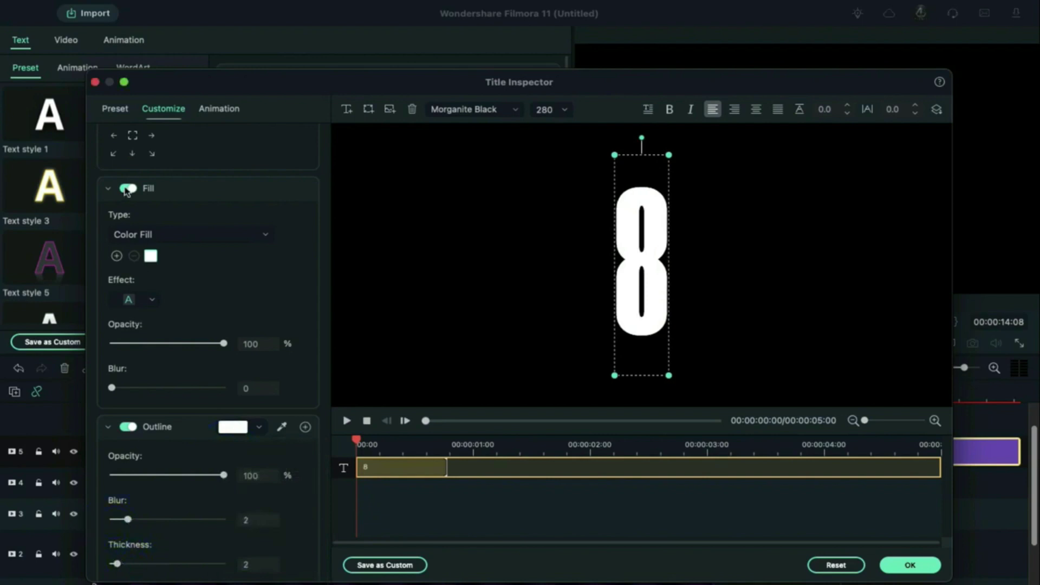
{"action": "left_click", "coordinate": [127, 189]}
{"action": "left_click", "coordinate": [914, 565]}
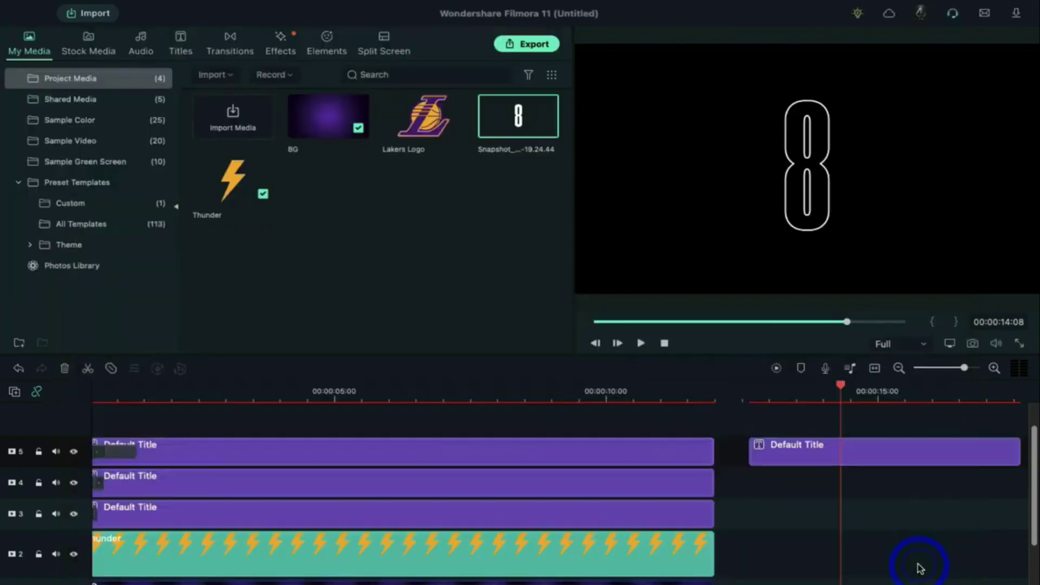
Step: Snapshot the outlined 8 into the media and reopen the 8 title's settings
{"action": "left_click", "coordinate": [973, 344]}
{"action": "left_click", "coordinate": [656, 375]}
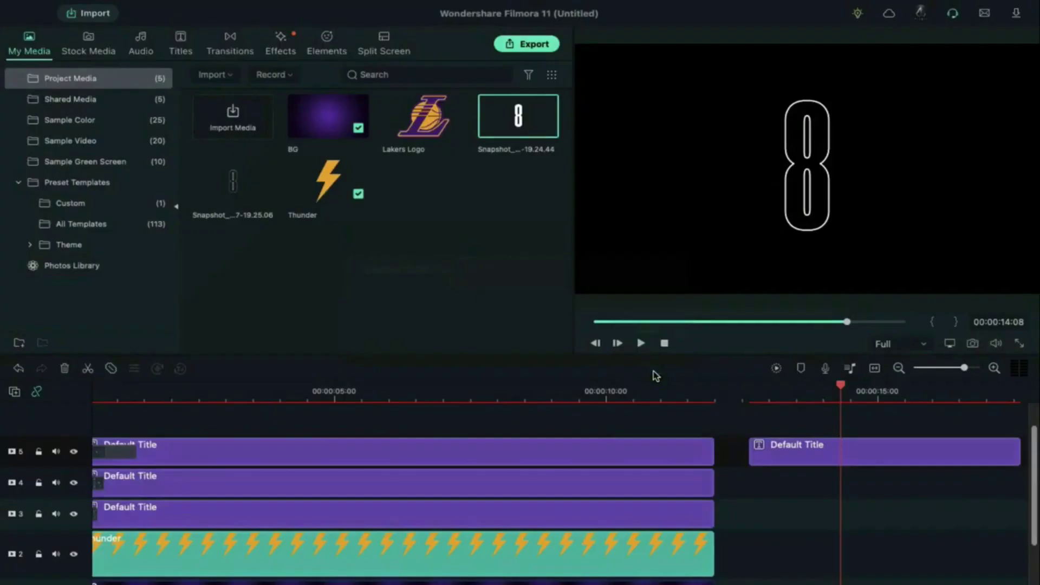
{"action": "double_click", "coordinate": [853, 459]}
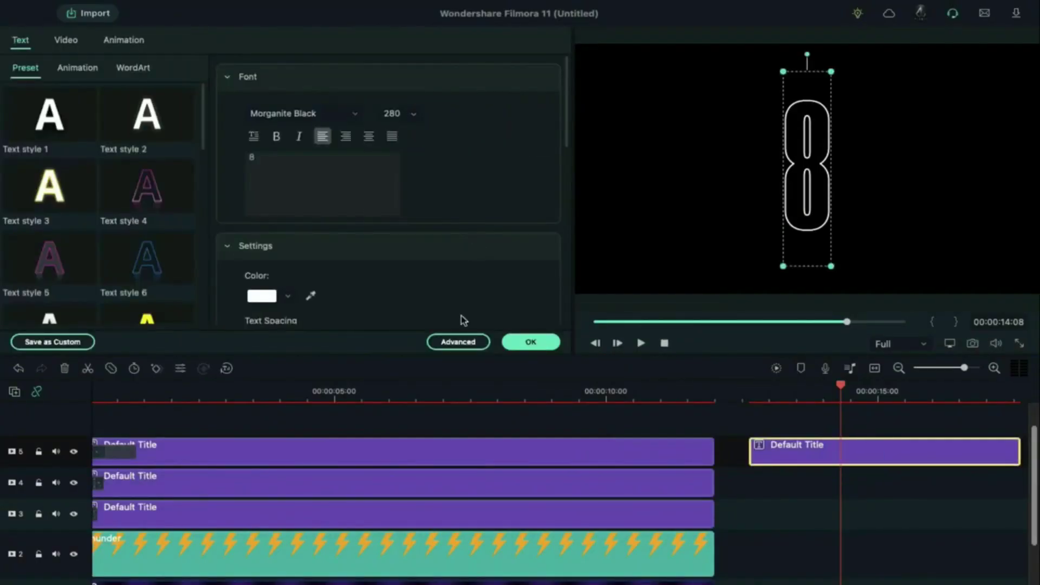
Step: Restore a solid white fill without outline and change the text to KOBE over BRYANT
{"action": "left_click", "coordinate": [477, 340]}
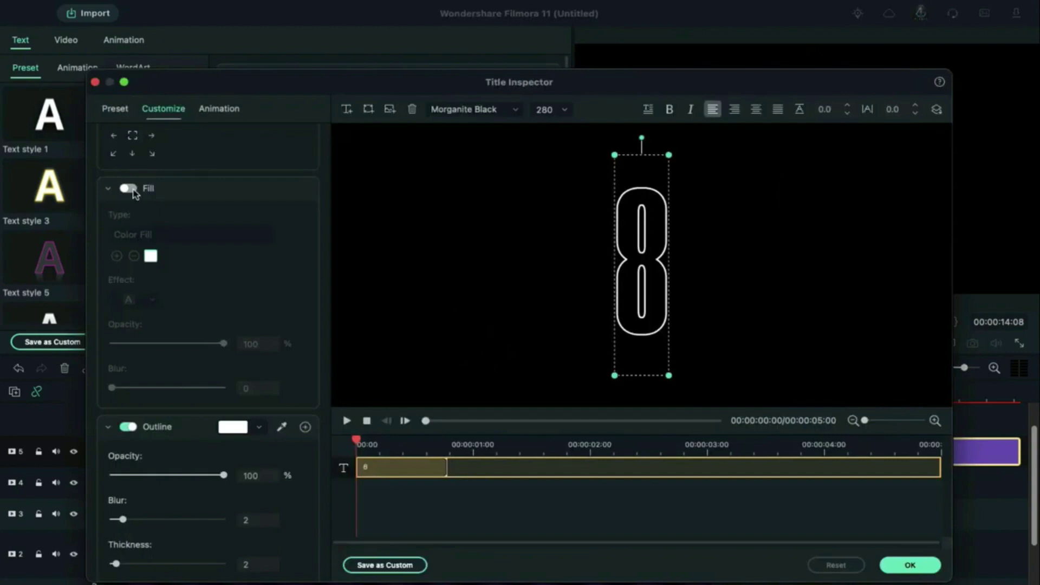
{"action": "left_click", "coordinate": [129, 189]}
{"action": "left_click", "coordinate": [128, 427]}
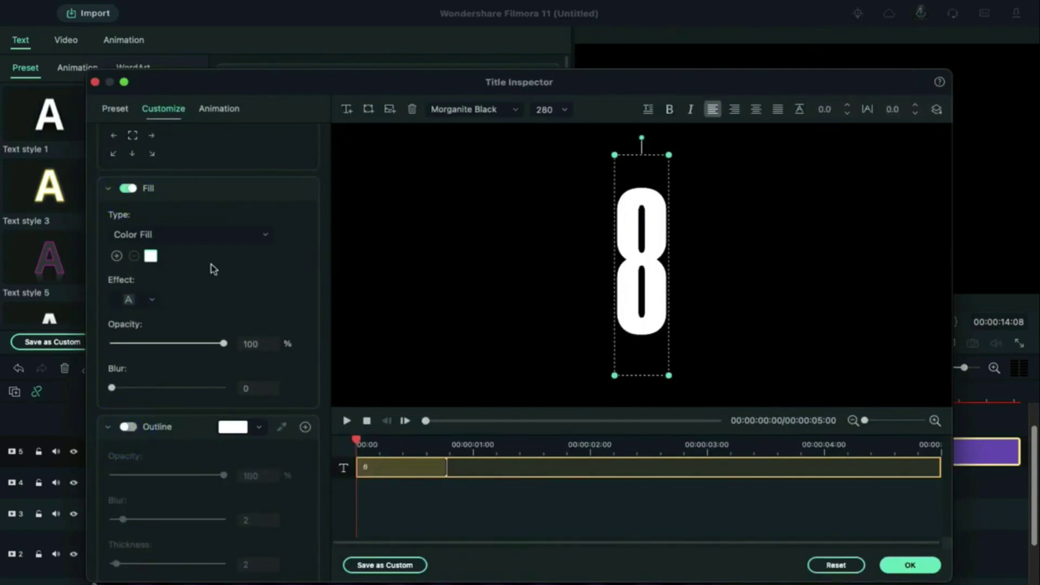
{"action": "scroll", "coordinate": [206, 244], "scroll_direction": "up", "scroll_amount": 3}
{"action": "triple_click", "coordinate": [190, 179]}
{"action": "type", "text": "KOBE"}
{"action": "left_click", "coordinate": [346, 109]}
{"action": "triple_click", "coordinate": [189, 179]}
{"action": "type", "text": "BRY"}
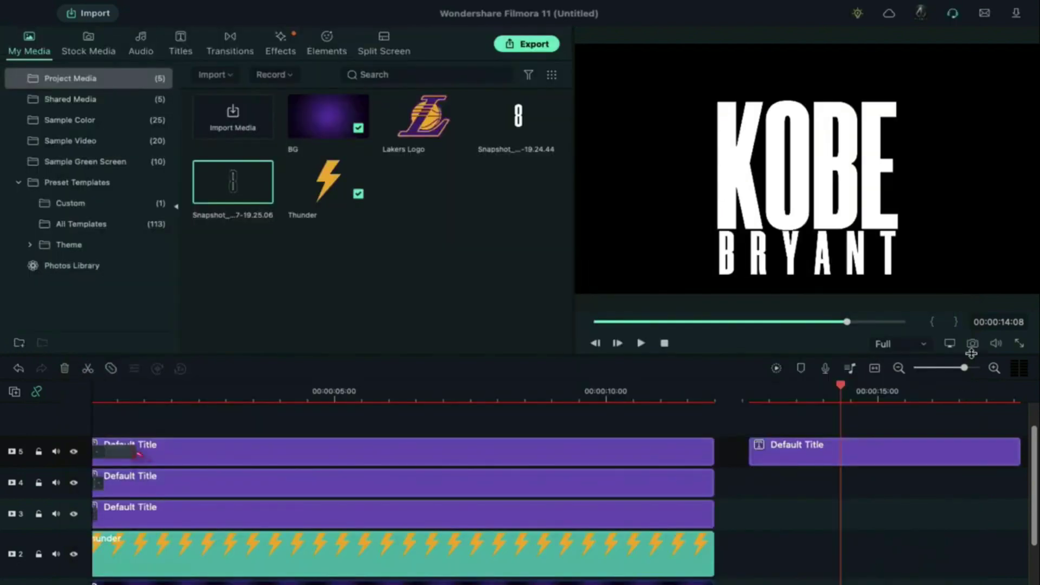
Step: Snapshot the KOBE BRYANT text into the media and delete the temporary title clip
{"action": "left_click", "coordinate": [973, 344]}
{"action": "left_click", "coordinate": [645, 372]}
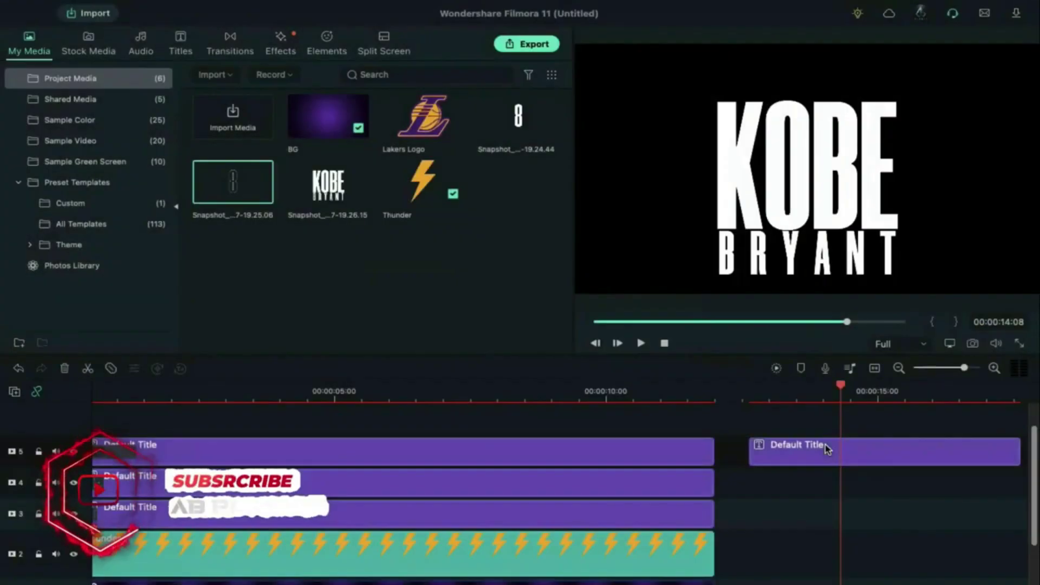
{"action": "left_click", "coordinate": [825, 445]}
{"action": "key", "text": "Delete"}
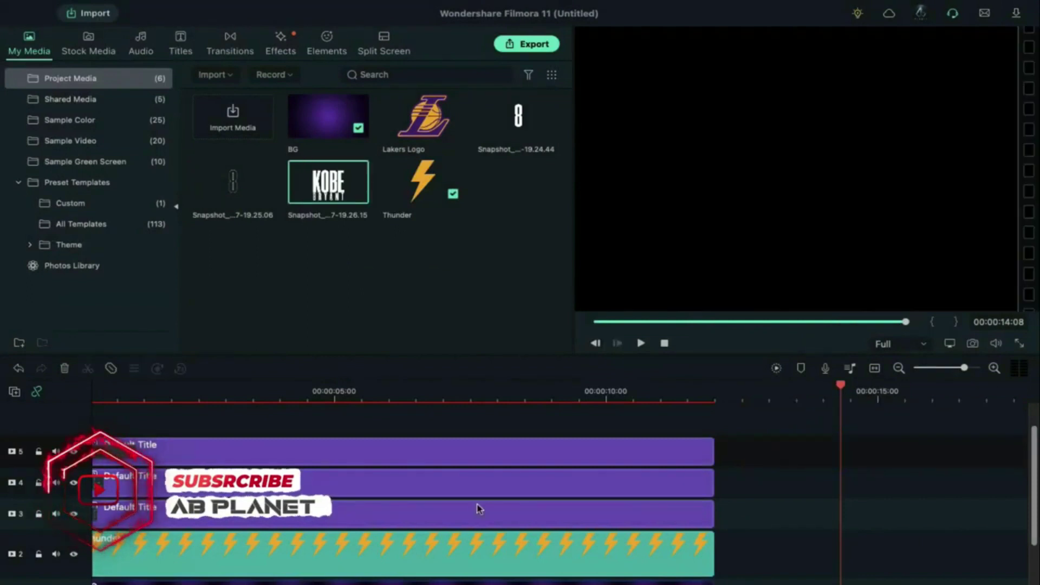
Step: Place the solid 8 snapshot on track 6 and stretch it to match the other clips
{"action": "scroll", "coordinate": [492, 509], "scroll_direction": "up", "scroll_amount": 2}
{"action": "scroll", "coordinate": [491, 510], "scroll_direction": "left", "scroll_amount": 1}
{"action": "mouse_move", "coordinate": [504, 132]}
{"action": "left_click_drag", "start_coordinate": [504, 133], "coordinate": [136, 452]}
{"action": "left_click_drag", "start_coordinate": [382, 438], "coordinate": [742, 437]}
Step: Scale the solid 8 to 135.9% and move it to the poster's left edge
{"action": "double_click", "coordinate": [357, 440]}
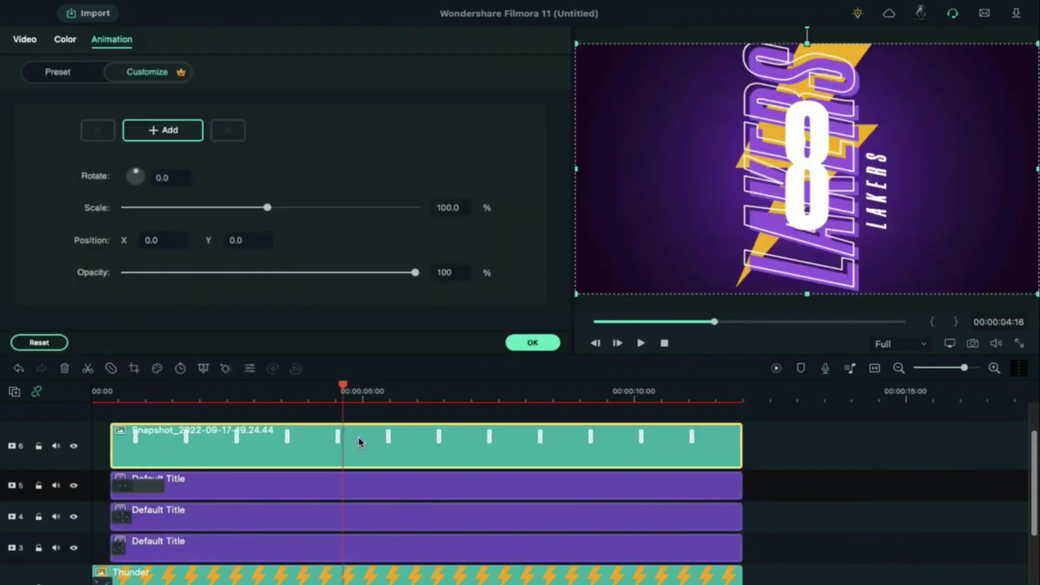
{"action": "left_click_drag", "start_coordinate": [810, 194], "coordinate": [593, 264]}
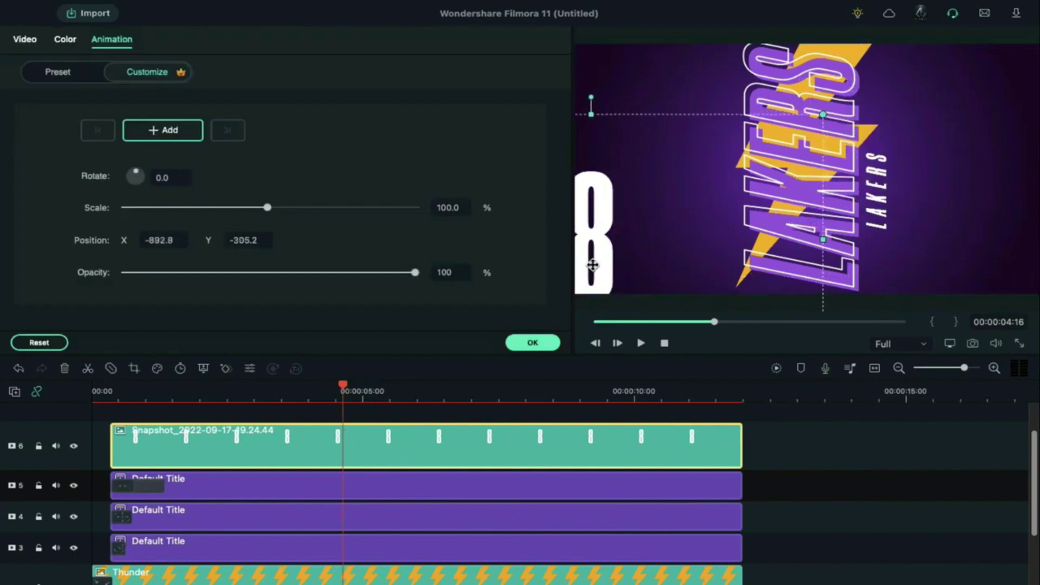
{"action": "left_click", "coordinate": [24, 43]}
{"action": "left_click_drag", "start_coordinate": [280, 124], "coordinate": [300, 123]}
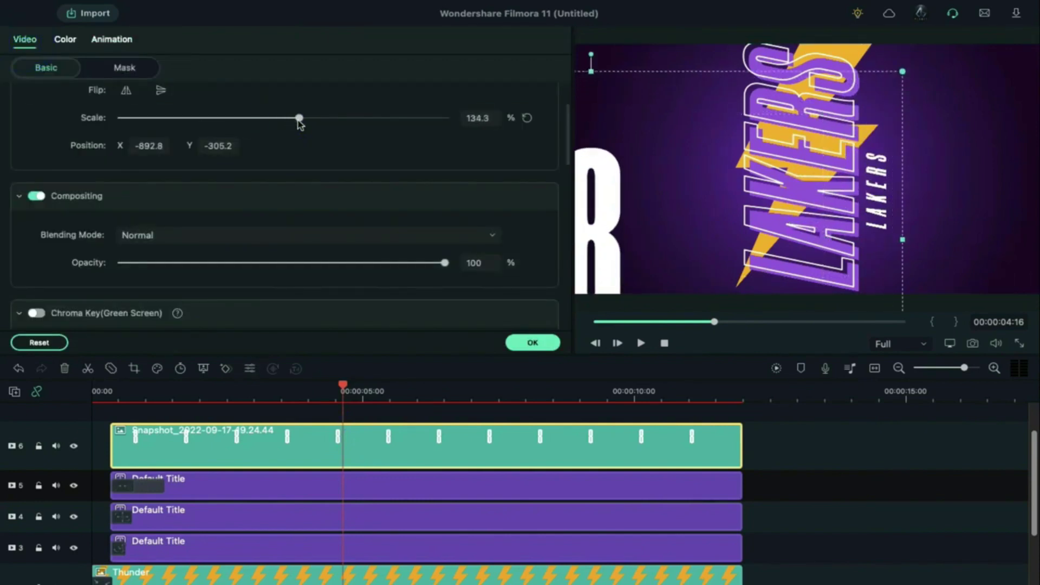
{"action": "left_click_drag", "start_coordinate": [208, 146], "coordinate": [264, 150]}
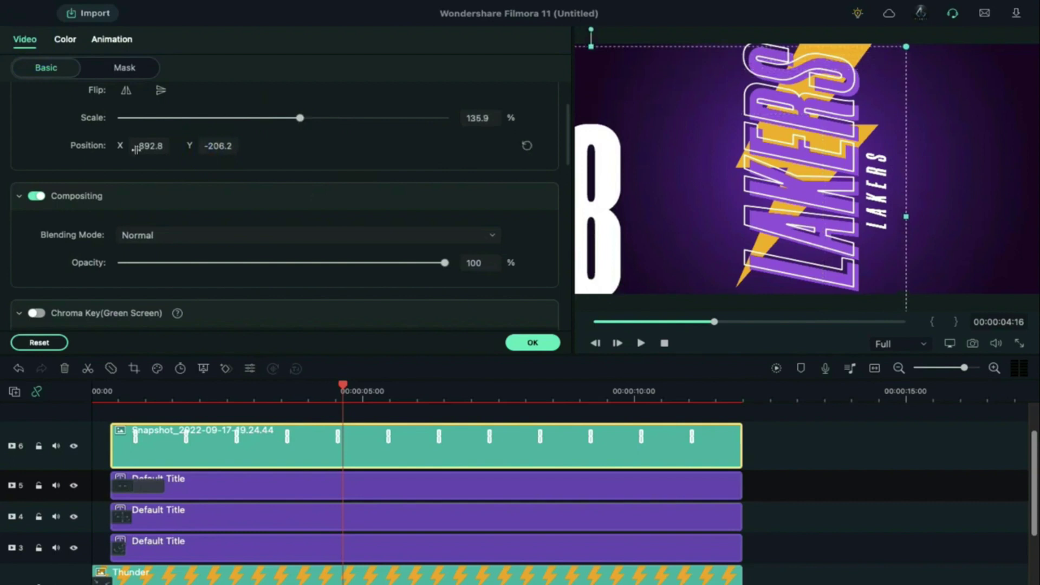
{"action": "left_click_drag", "start_coordinate": [142, 148], "coordinate": [148, 147]}
Step: Blend the 8 with Soft Light and drop shadow distance 2; lay the outlined 8 on track 7
{"action": "left_click", "coordinate": [251, 236]}
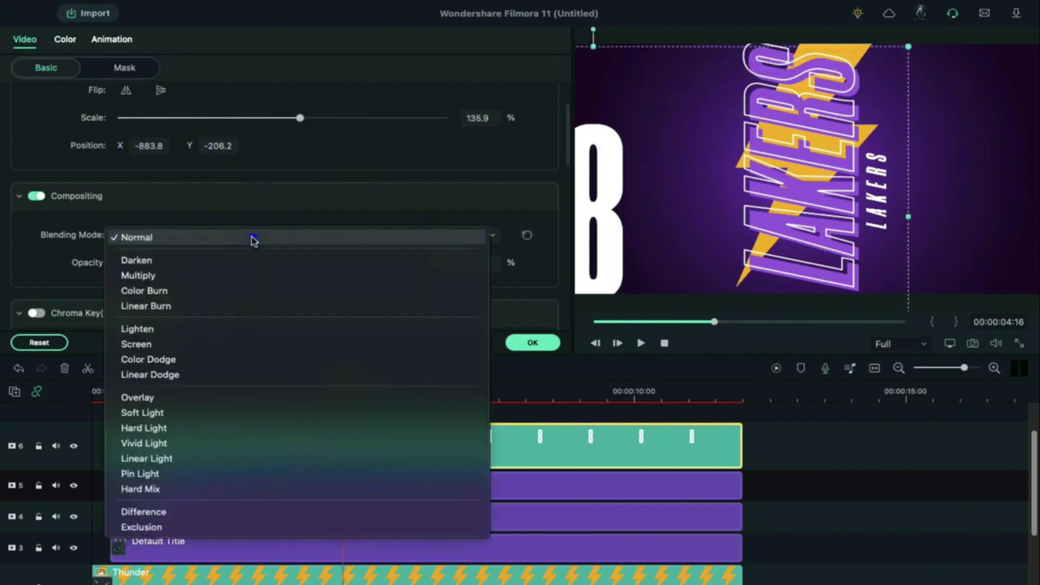
{"action": "left_click", "coordinate": [189, 413]}
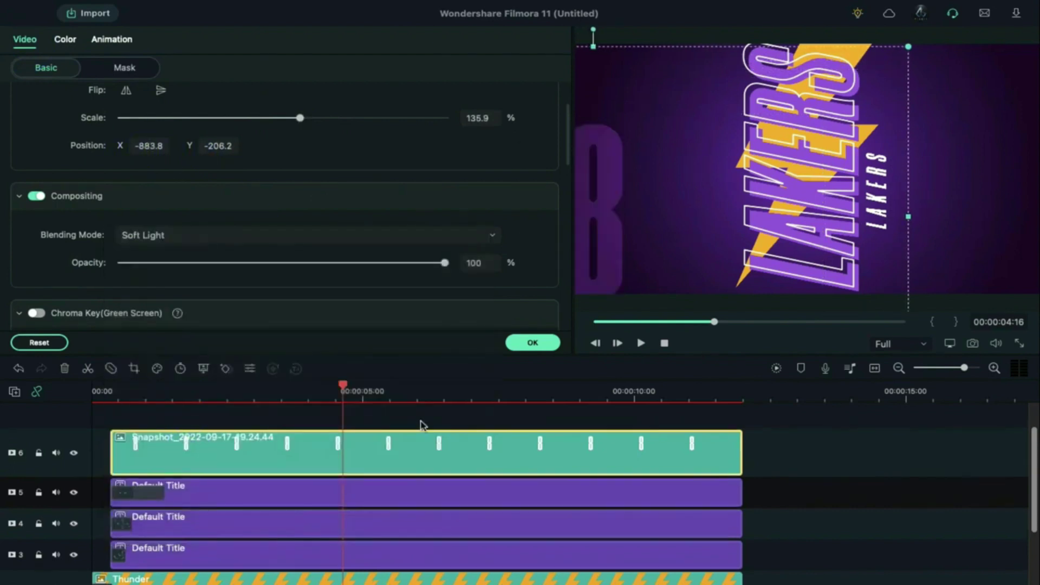
{"action": "scroll", "coordinate": [350, 318], "scroll_direction": "down", "scroll_amount": 8}
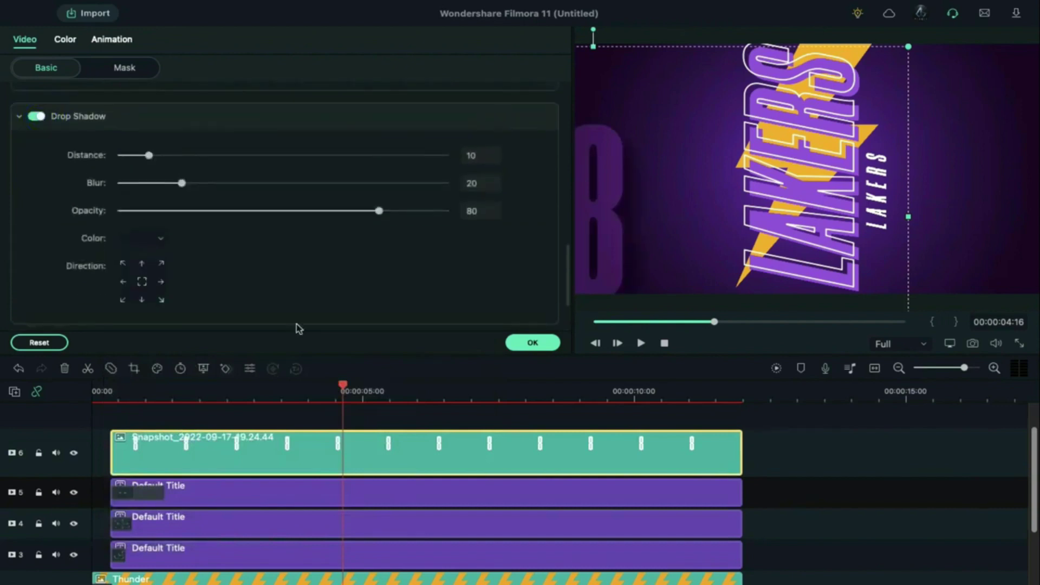
{"action": "left_click_drag", "start_coordinate": [145, 158], "coordinate": [132, 161]}
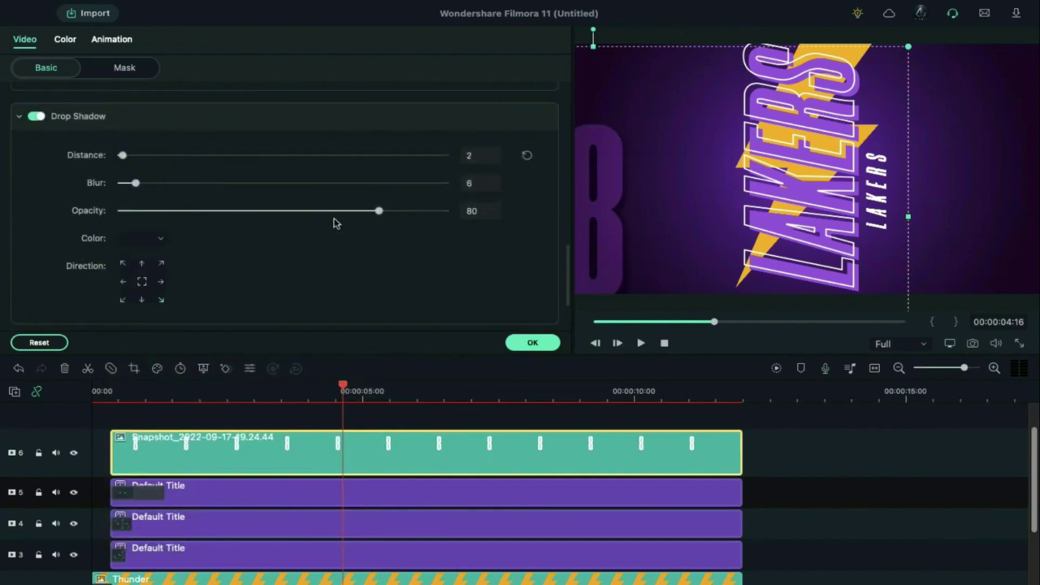
{"action": "left_click", "coordinate": [517, 345]}
{"action": "left_click_drag", "start_coordinate": [226, 189], "coordinate": [122, 422]}
{"action": "left_click_drag", "start_coordinate": [382, 415], "coordinate": [743, 429]}
Step: Move the outlined 8 to the poster's top-right at scale 119.2
{"action": "left_click", "coordinate": [448, 415]}
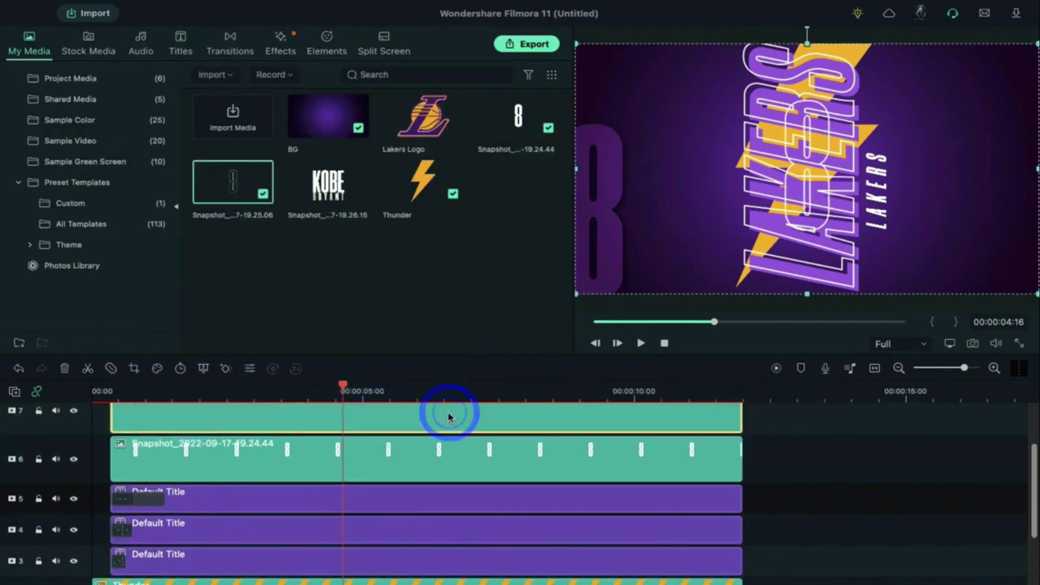
{"action": "double_click", "coordinate": [449, 415]}
{"action": "left_click_drag", "start_coordinate": [788, 183], "coordinate": [980, 107]}
{"action": "scroll", "coordinate": [219, 146], "scroll_direction": "up", "scroll_amount": 10}
{"action": "left_click_drag", "start_coordinate": [289, 198], "coordinate": [290, 195]}
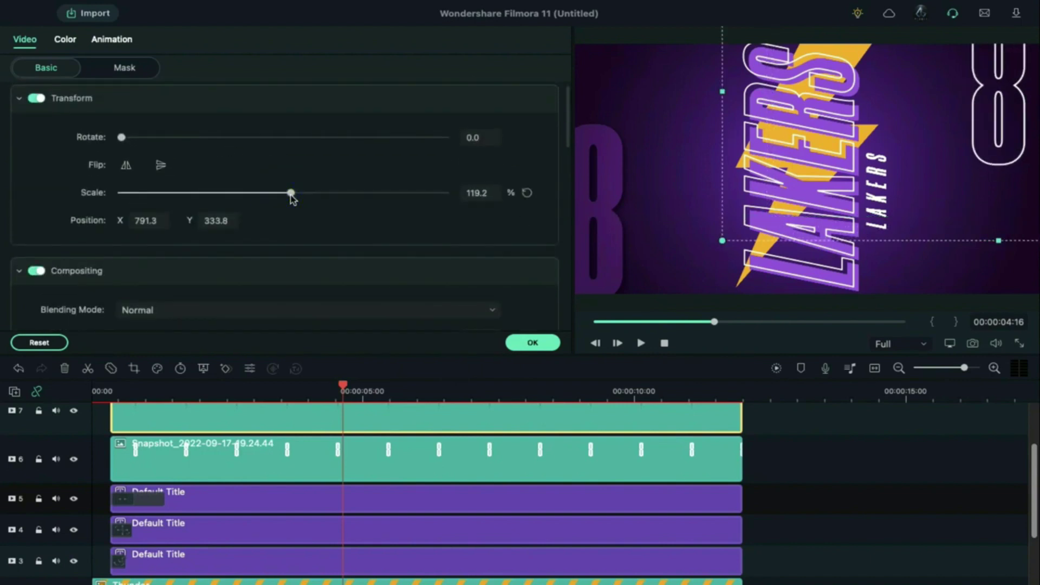
{"action": "left_click", "coordinate": [533, 343]}
{"action": "scroll", "coordinate": [506, 441], "scroll_direction": "up", "scroll_amount": 3}
Step: Add an opacity keyframe to the outlined 8 clip in its animation settings
{"action": "double_click", "coordinate": [140, 466]}
{"action": "left_click", "coordinate": [111, 39]}
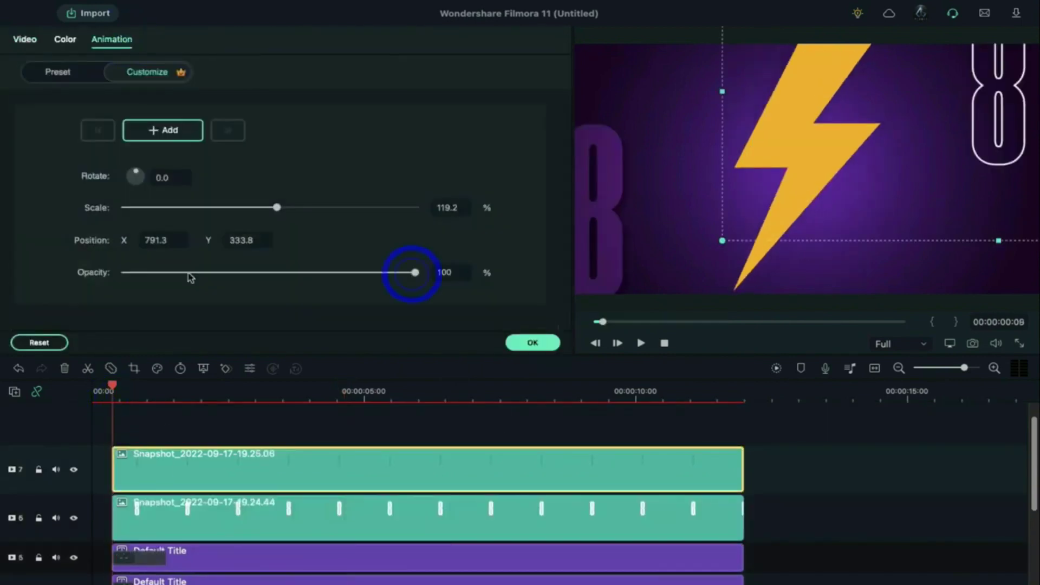
{"action": "left_click", "coordinate": [123, 272]}
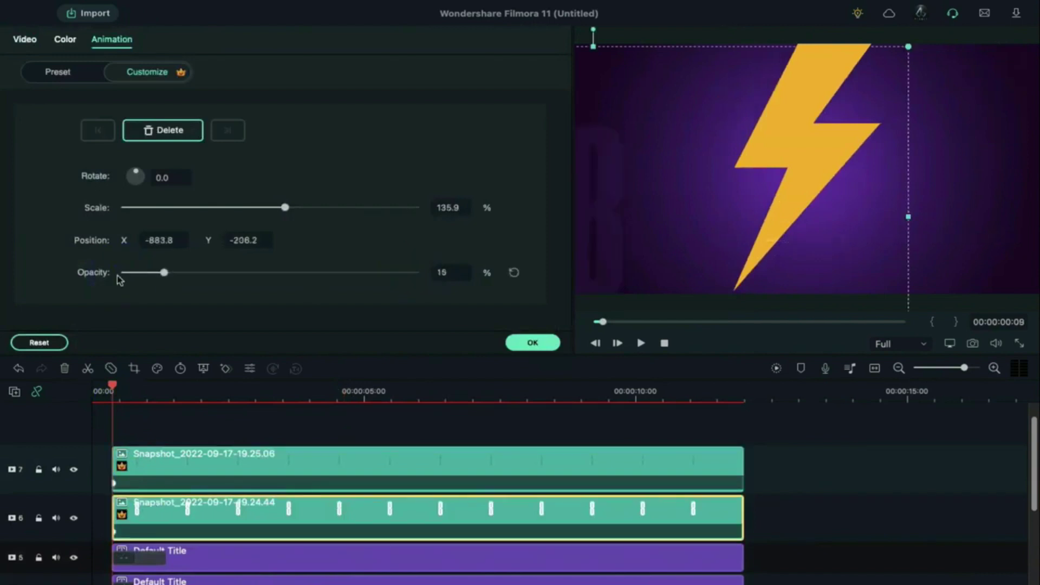
{"action": "left_click_drag", "start_coordinate": [112, 385], "coordinate": [135, 391]}
{"action": "left_click", "coordinate": [167, 464]}
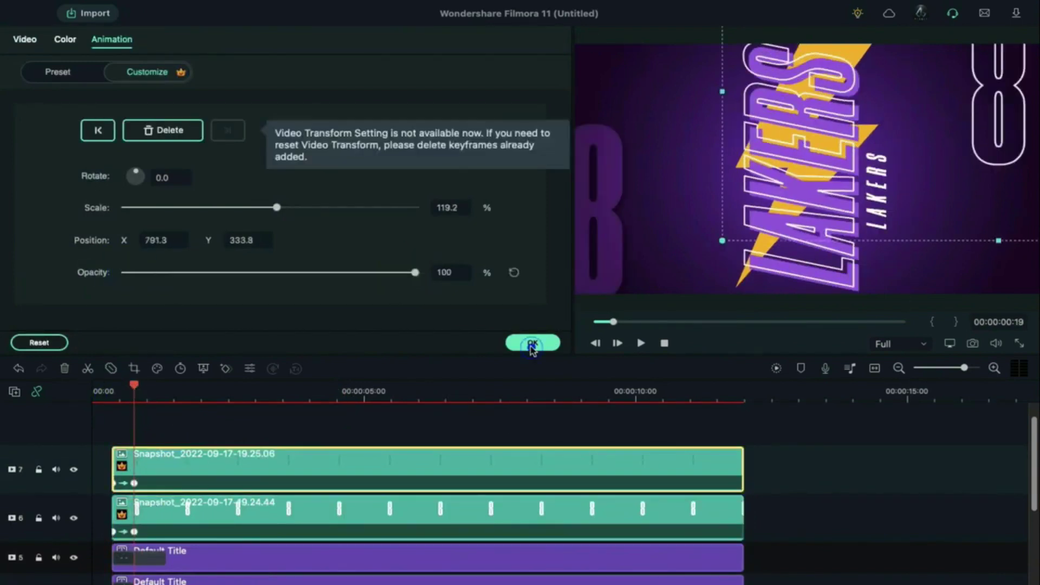
{"action": "left_click", "coordinate": [531, 343]}
Step: Place the KOBE BRYANT snapshot on track 8 and extend it to 00:00:12:00
{"action": "scroll", "coordinate": [495, 474], "scroll_direction": "up", "scroll_amount": 1}
{"action": "left_click_drag", "start_coordinate": [150, 395], "coordinate": [138, 428]}
{"action": "left_click_drag", "start_coordinate": [383, 428], "coordinate": [743, 432]}
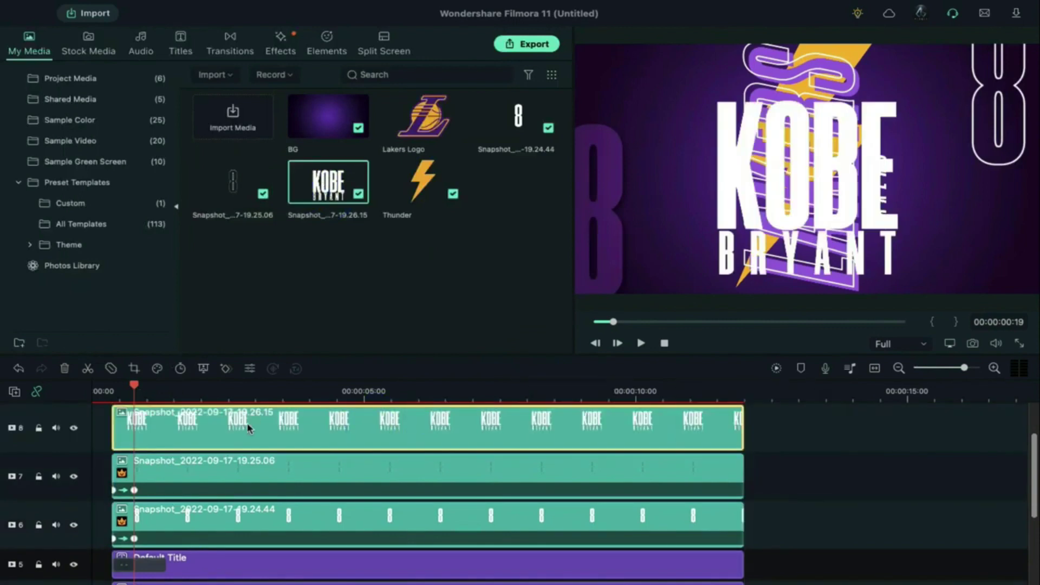
Step: Rotate the KOBE BRYANT text 270°, scale it to about 58% at X -562 left of LAKERS, then show Favorite transitions
{"action": "double_click", "coordinate": [248, 428]}
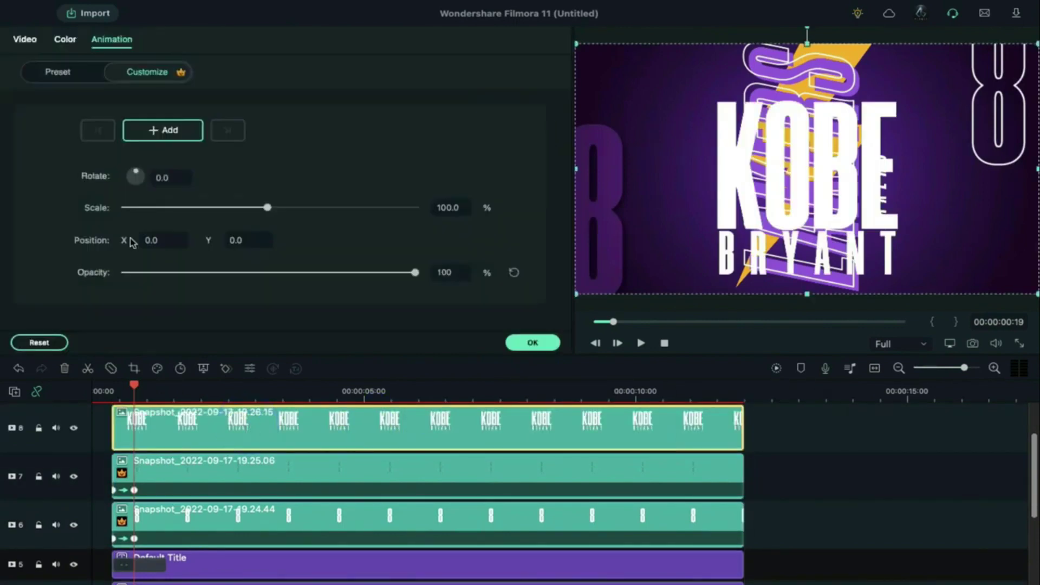
{"action": "left_click", "coordinate": [26, 44]}
{"action": "left_click_drag", "start_coordinate": [121, 139], "coordinate": [364, 161]}
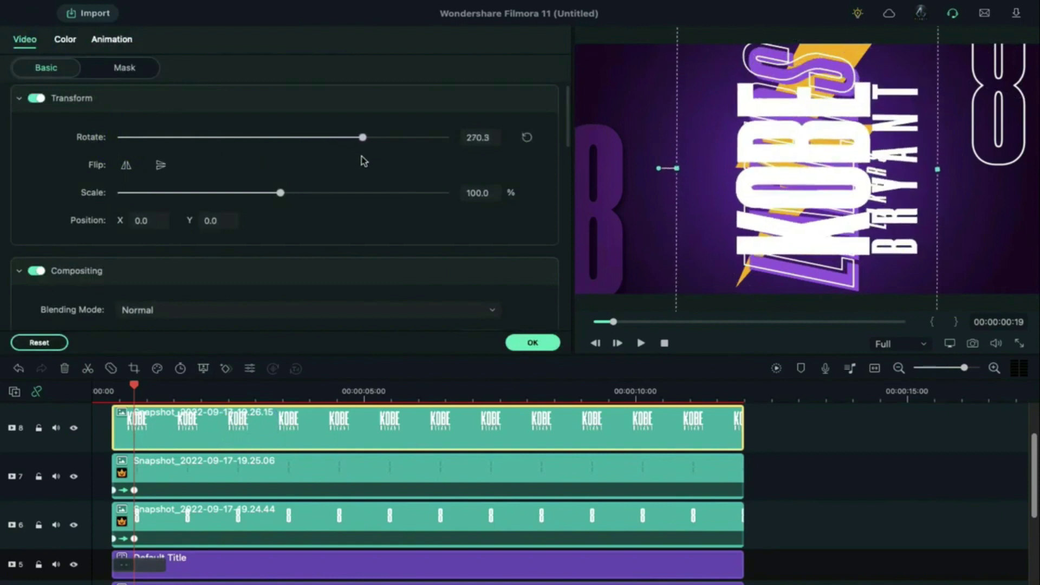
{"action": "left_click_drag", "start_coordinate": [277, 196], "coordinate": [228, 194]}
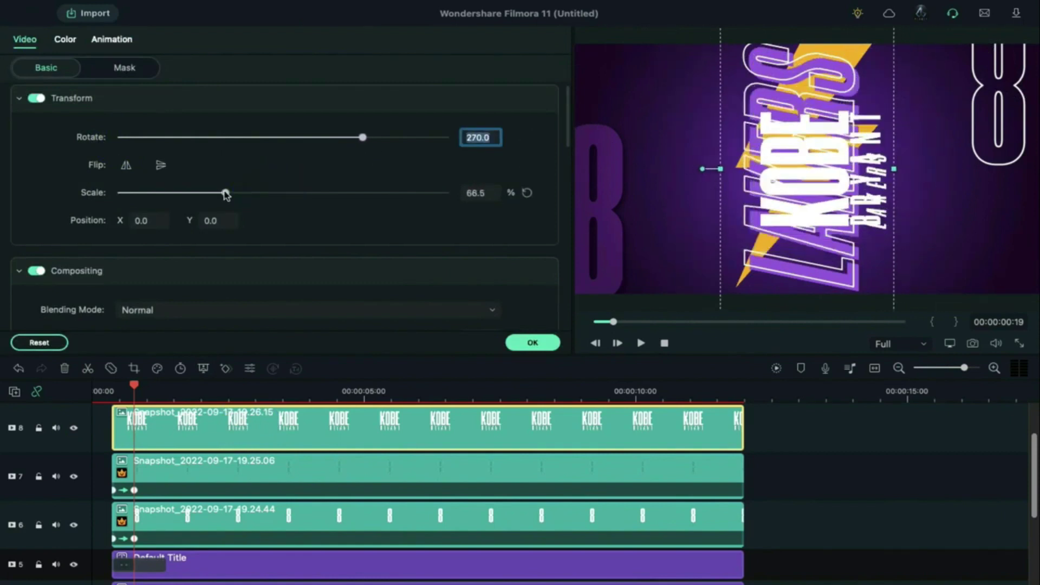
{"action": "left_click_drag", "start_coordinate": [142, 220], "coordinate": [3, 181]}
{"action": "left_click_drag", "start_coordinate": [228, 192], "coordinate": [211, 192]}
{"action": "left_click_drag", "start_coordinate": [134, 219], "coordinate": [114, 216]}
{"action": "left_click", "coordinate": [481, 421]}
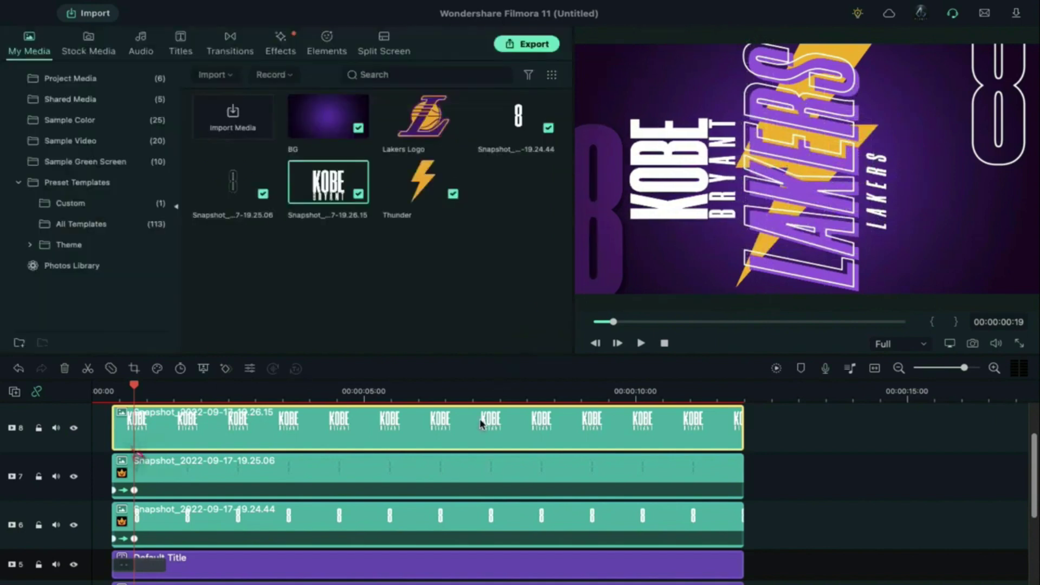
{"action": "left_click", "coordinate": [230, 51]}
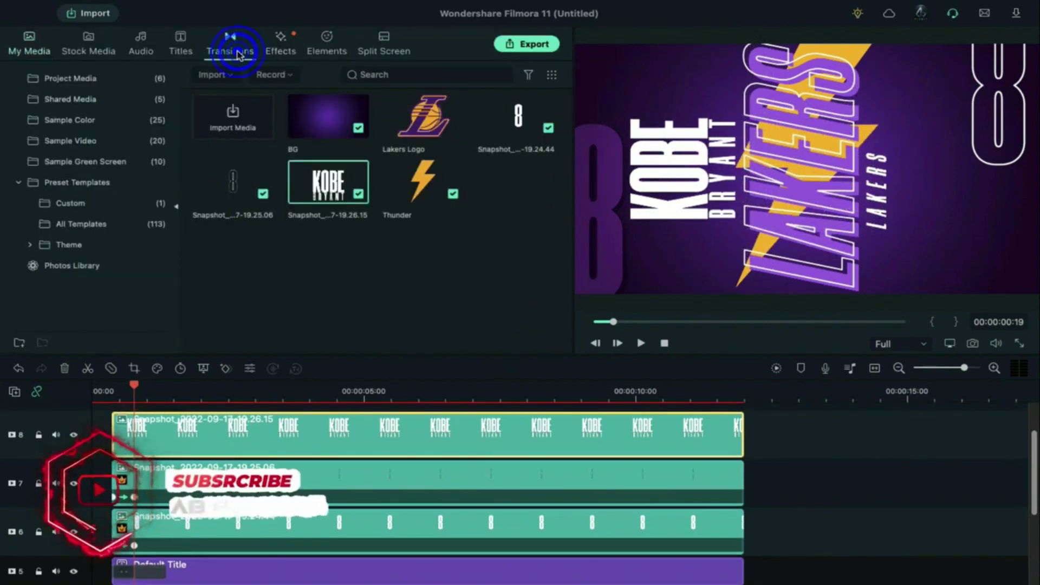
{"action": "left_click", "coordinate": [61, 106]}
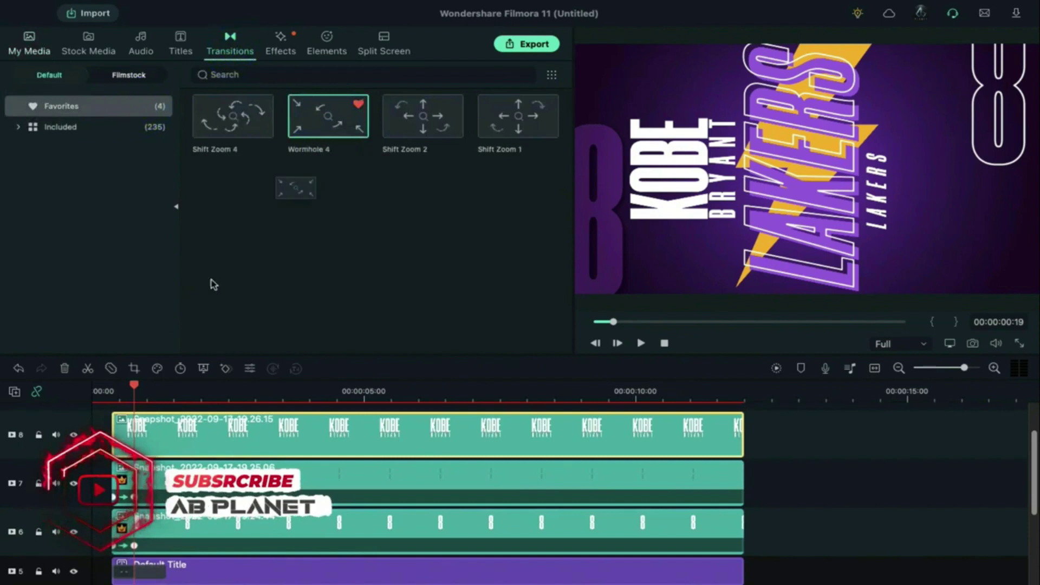